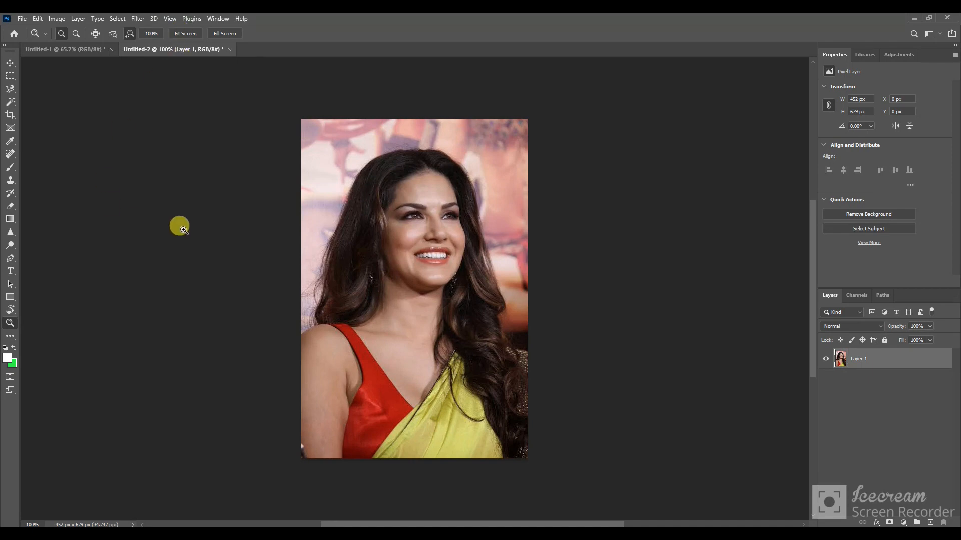
# Select the woman with Select Subject, cut and paste her onto her own layer, and delete the leftover background layer.
pyautogui.click(9, 63)
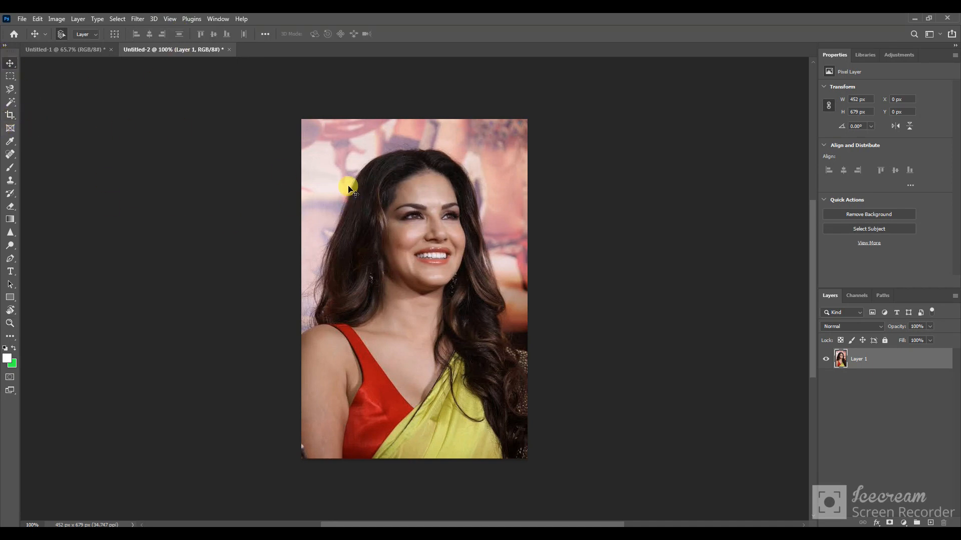
pyautogui.click(12, 101)
pyautogui.click(343, 35)
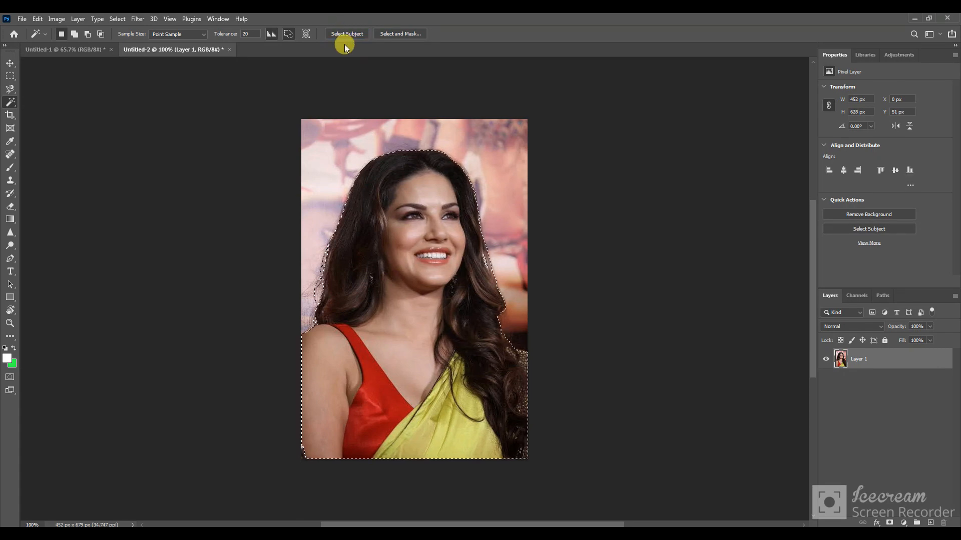
pyautogui.click(10, 63)
pyautogui.hotkey('ctrl', 'x')
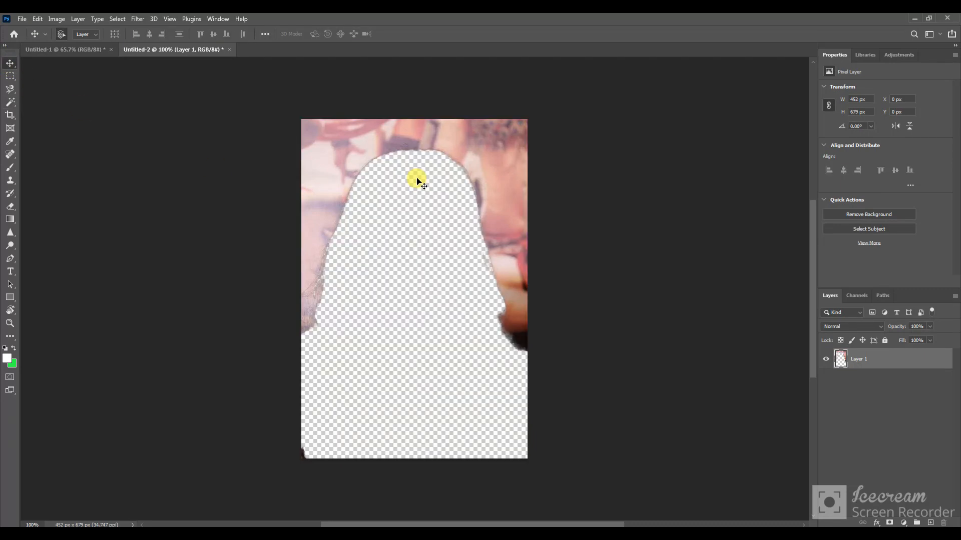
pyautogui.hotkey('ctrl', 'v')
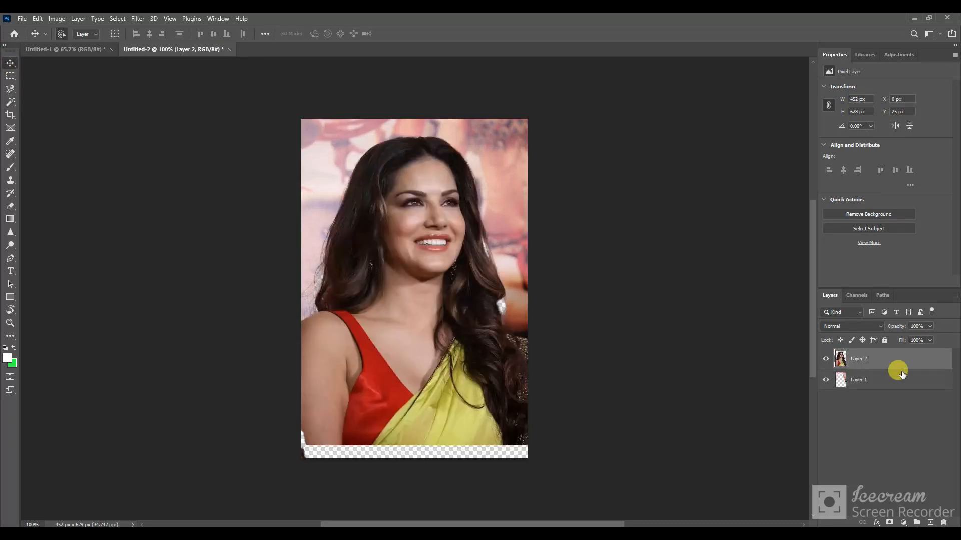
pyautogui.click(861, 378)
pyautogui.press('Delete')
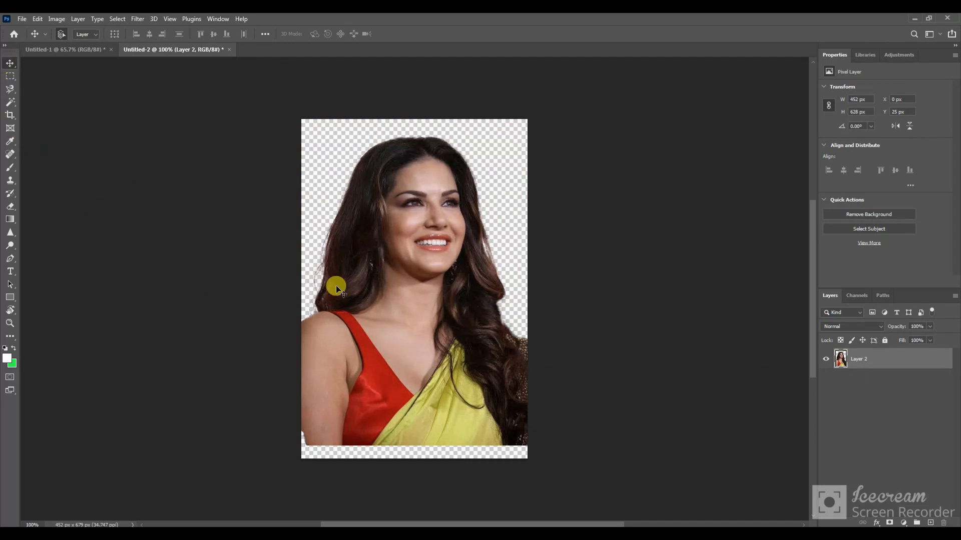
# Trim a strip off the bottom of the woman's cutout and move the cutout down to the canvas's lower edge.
pyautogui.moveTo(395, 310); pyautogui.dragTo(409, 257)
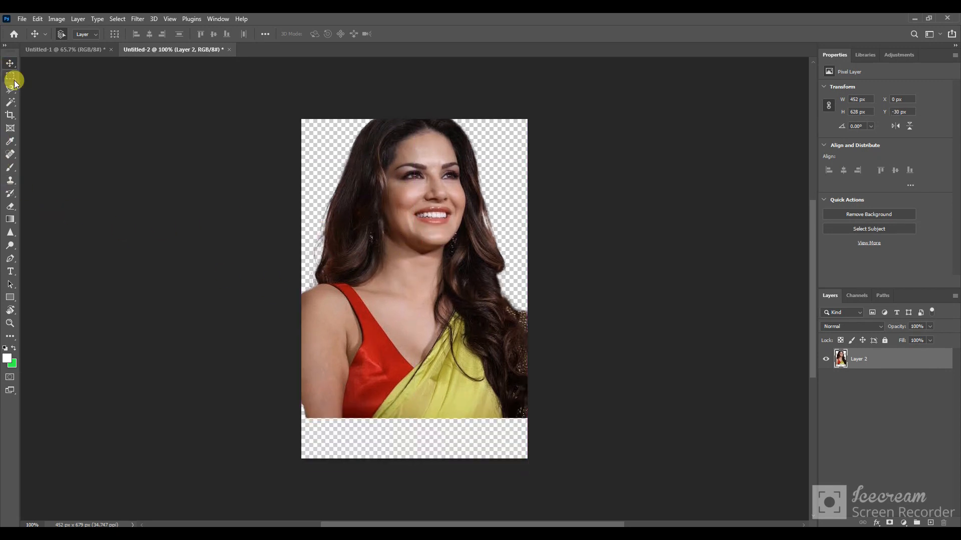
pyautogui.click(12, 77)
pyautogui.moveTo(301, 402); pyautogui.dragTo(551, 453)
pyautogui.press('Delete')
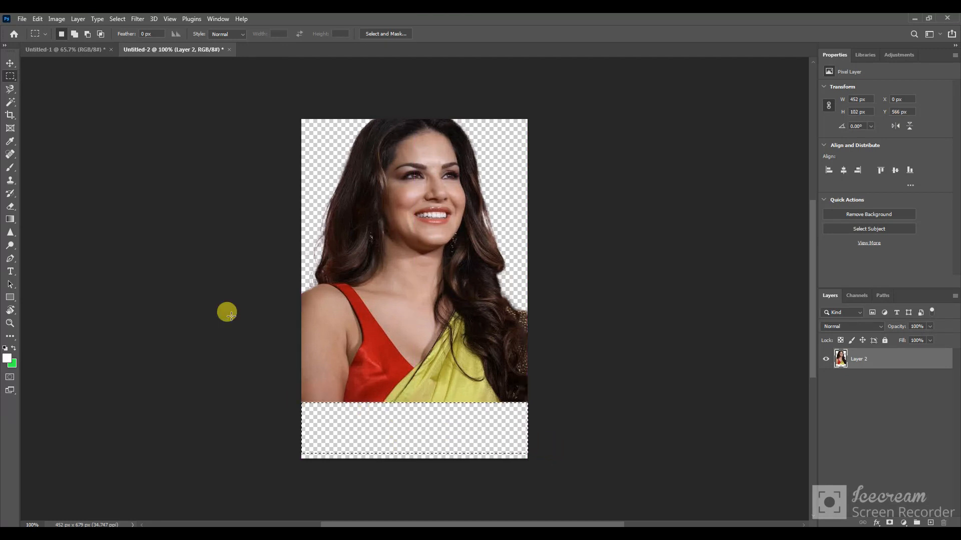
pyautogui.click(10, 63)
pyautogui.hotkey('ctrl', 'd')
pyautogui.moveTo(336, 306); pyautogui.dragTo(361, 379)
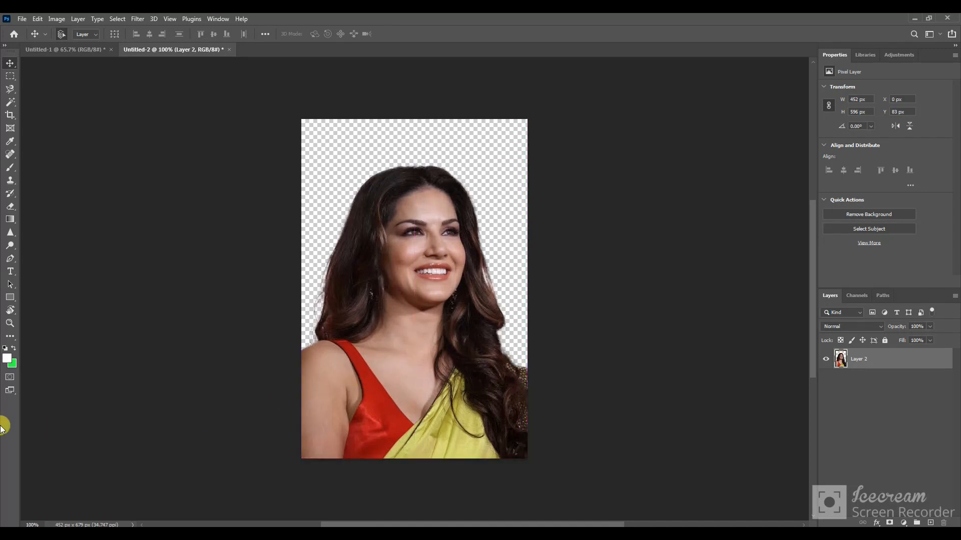
# Add a new layer filled with the green background color and place it beneath the woman's layer.
pyautogui.hotkey('ctrl', 'shift', 'n')
pyautogui.press('Return')
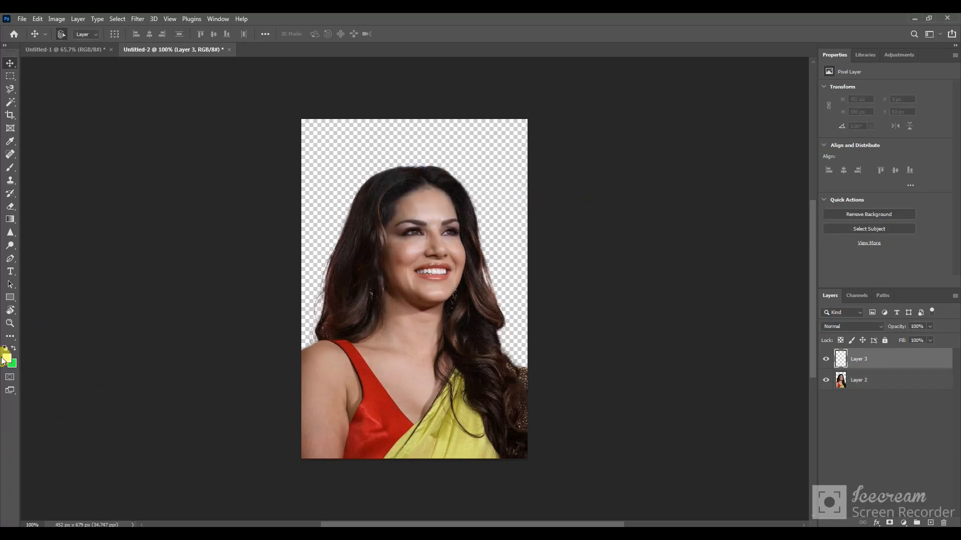
pyautogui.hotkey('ctrl', 'BackSpace')
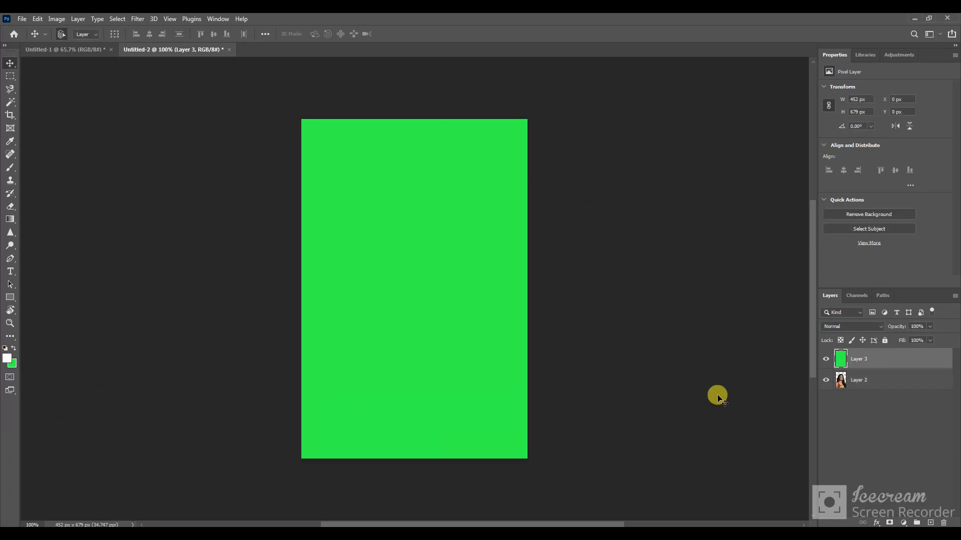
pyautogui.moveTo(853, 356); pyautogui.dragTo(869, 401)
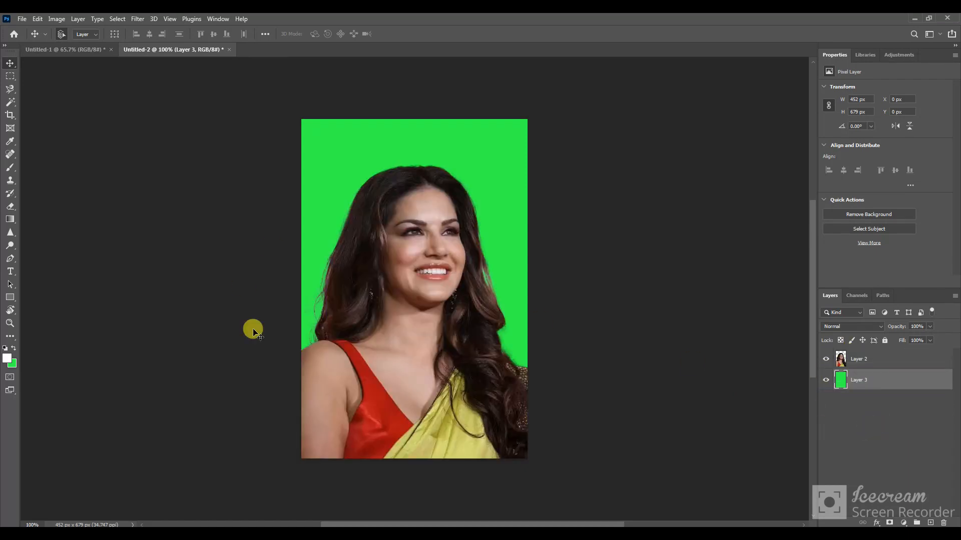
# Erase the stray hairs above the top of the woman's head on Layer 2.
pyautogui.hotkey('ctrl', '+')
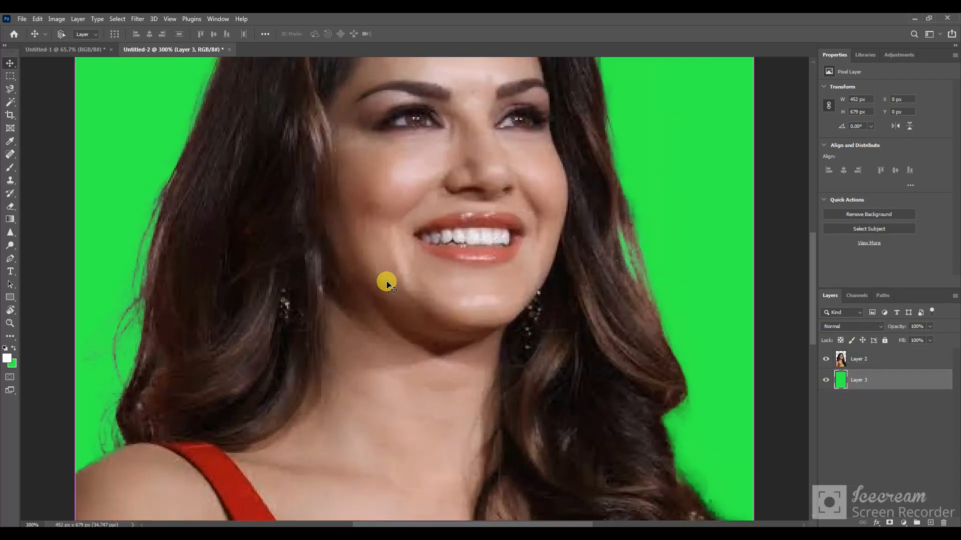
pyautogui.hotkey('ctrl', '+')
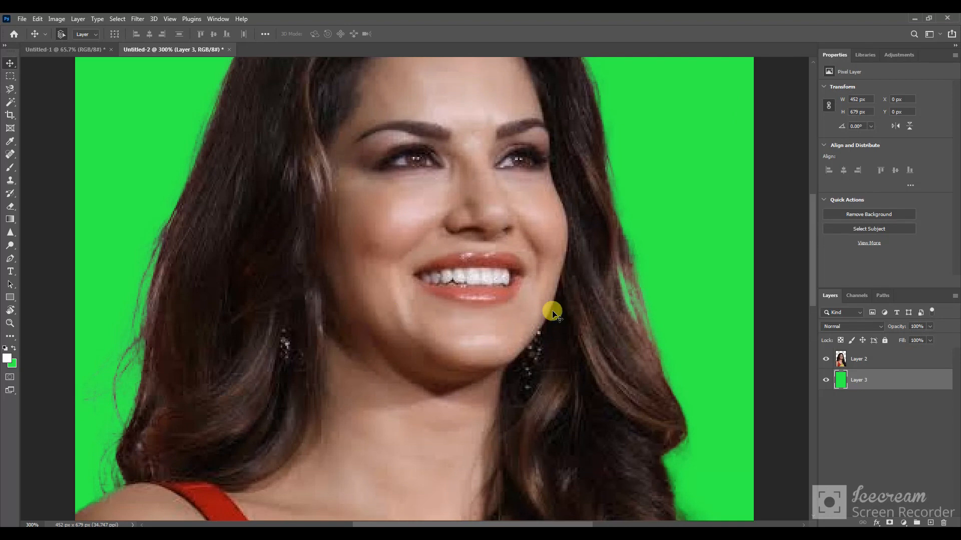
pyautogui.scroll(4, 780, 294)
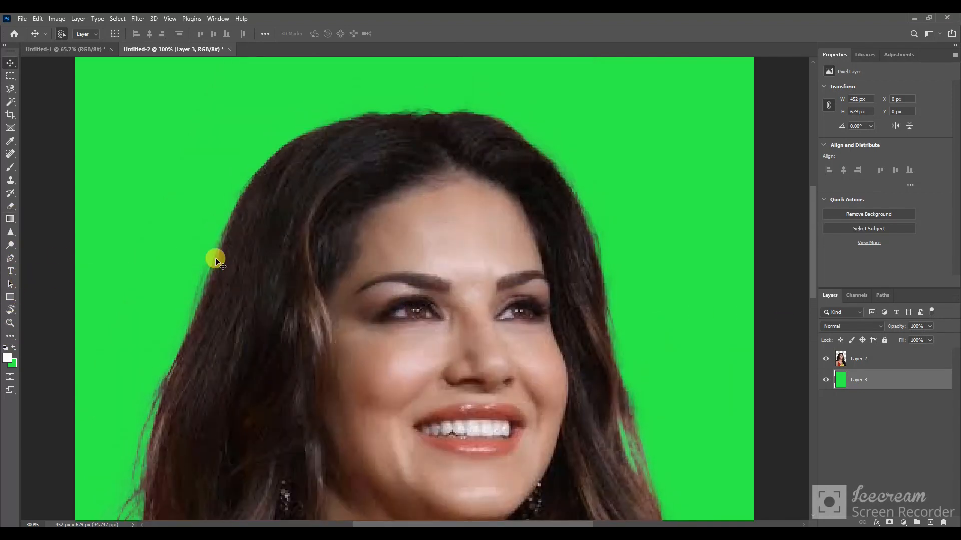
pyautogui.press('e')
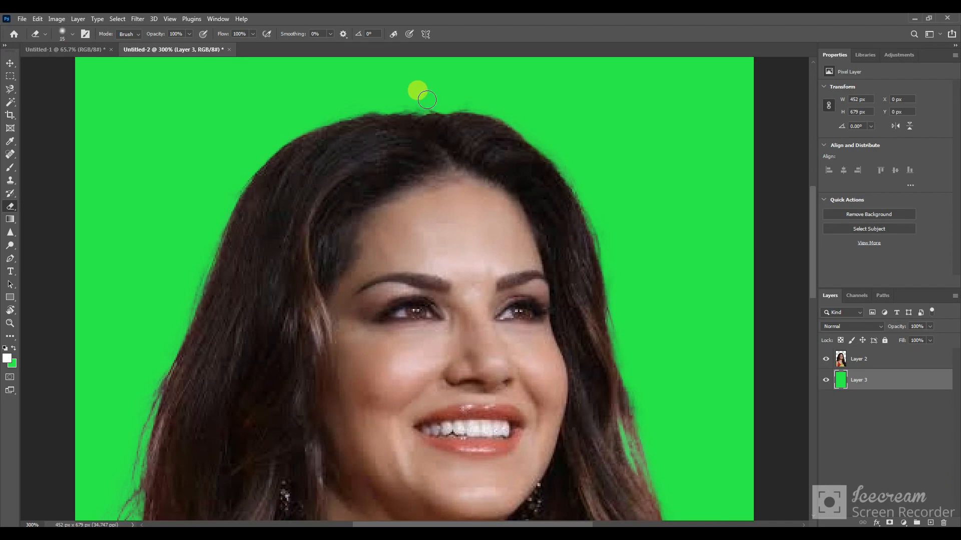
pyautogui.moveTo(428, 106); pyautogui.dragTo(390, 107)
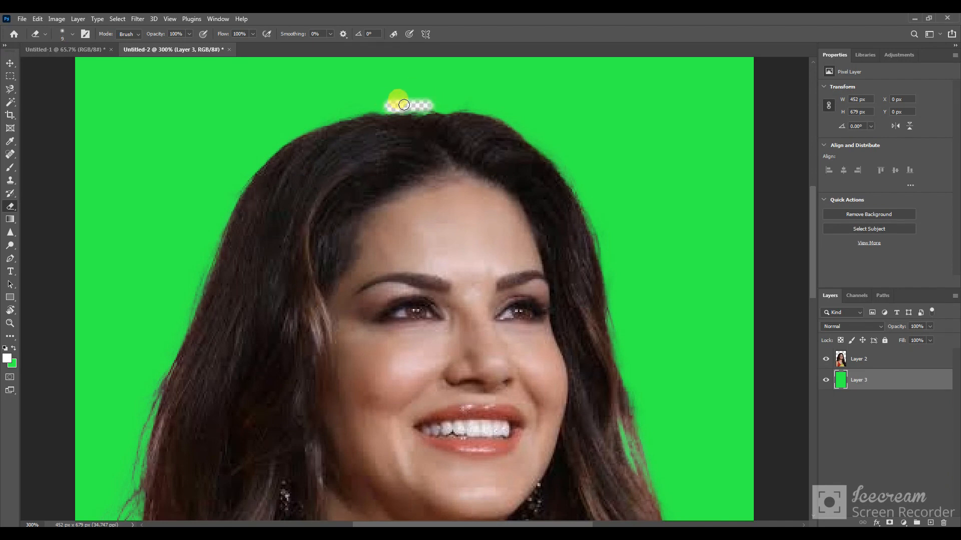
pyautogui.hotkey('ctrl', 'z')
pyautogui.click(873, 357)
pyautogui.moveTo(388, 109); pyautogui.dragTo(483, 107)
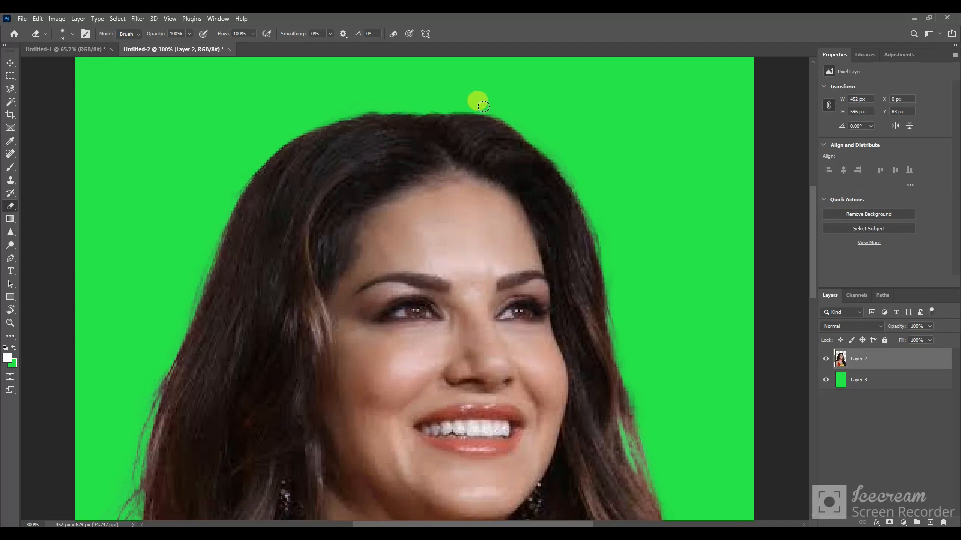
# Erase the flyaway hairs along the left side of the woman's hair down to her shoulder.
pyautogui.scroll(-3, 505, 194)
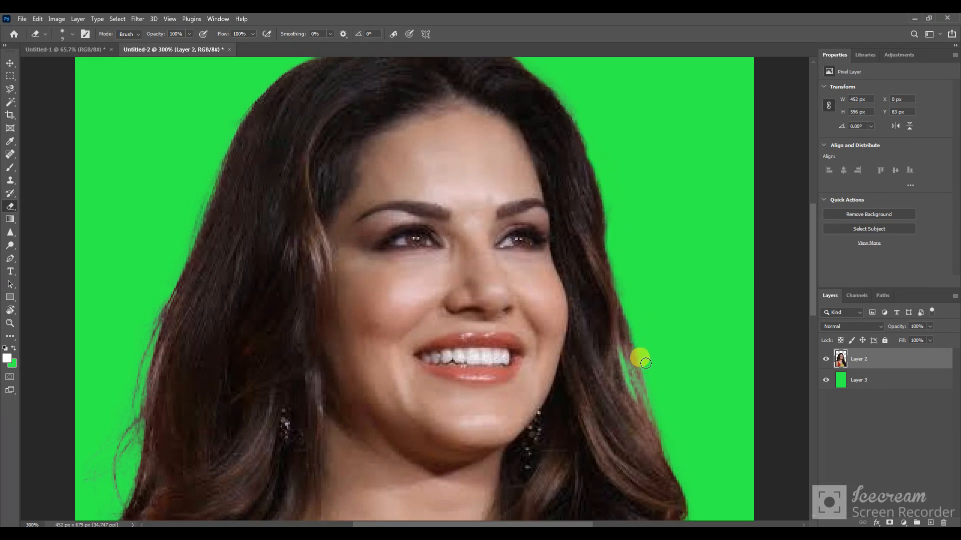
pyautogui.scroll(-1, 660, 360)
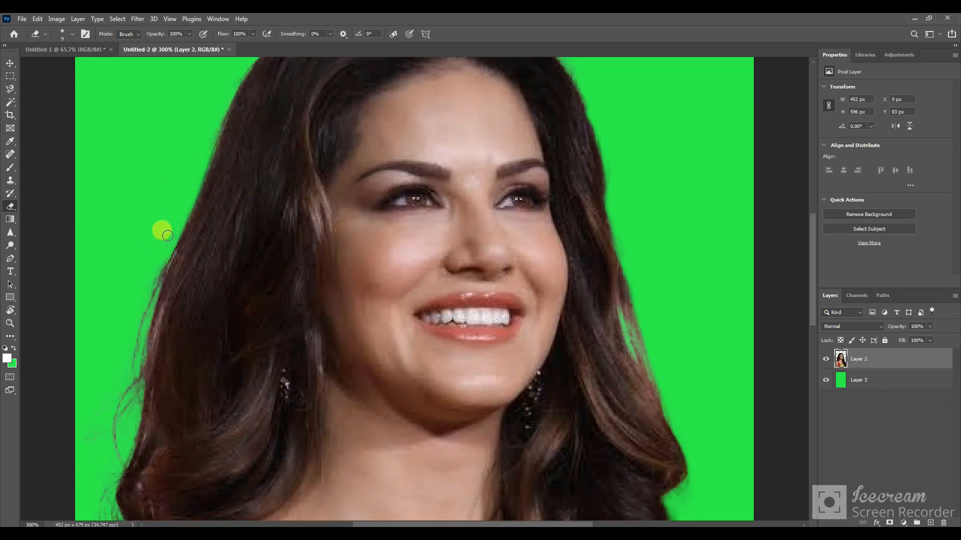
pyautogui.scroll(-1, 150, 210)
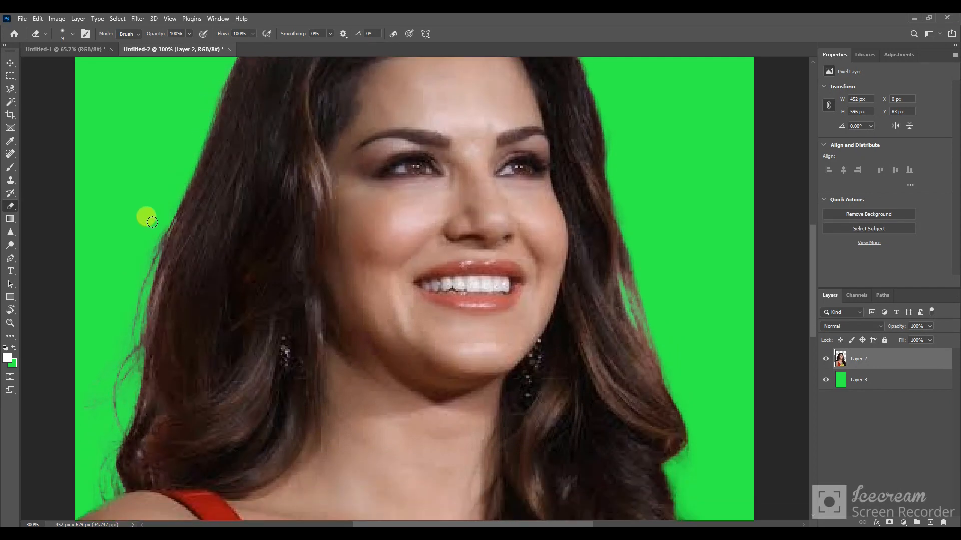
pyautogui.moveTo(157, 228)
pyautogui.mouseDown()
pyautogui.moveTo(124, 343)
pyautogui.moveTo(148, 218)
pyautogui.mouseUp()
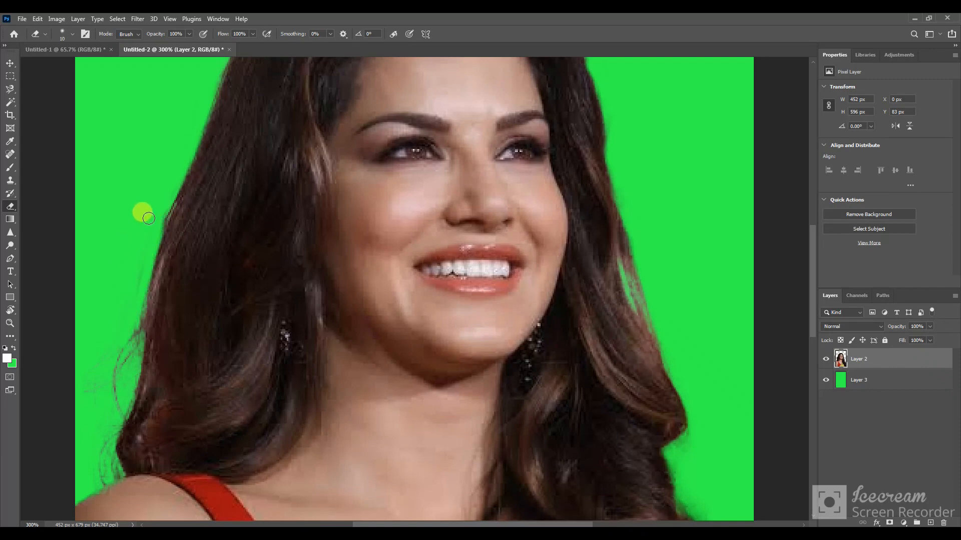
pyautogui.press(']')
pyautogui.moveTo(93, 408)
pyautogui.mouseDown()
pyautogui.moveTo(91, 358)
pyautogui.moveTo(110, 333)
pyautogui.moveTo(147, 206)
pyautogui.moveTo(120, 303)
pyautogui.moveTo(107, 388)
pyautogui.moveTo(125, 313)
pyautogui.moveTo(118, 389)
pyautogui.moveTo(98, 447)
pyautogui.moveTo(60, 483)
pyautogui.moveTo(93, 465)
pyautogui.mouseUp()
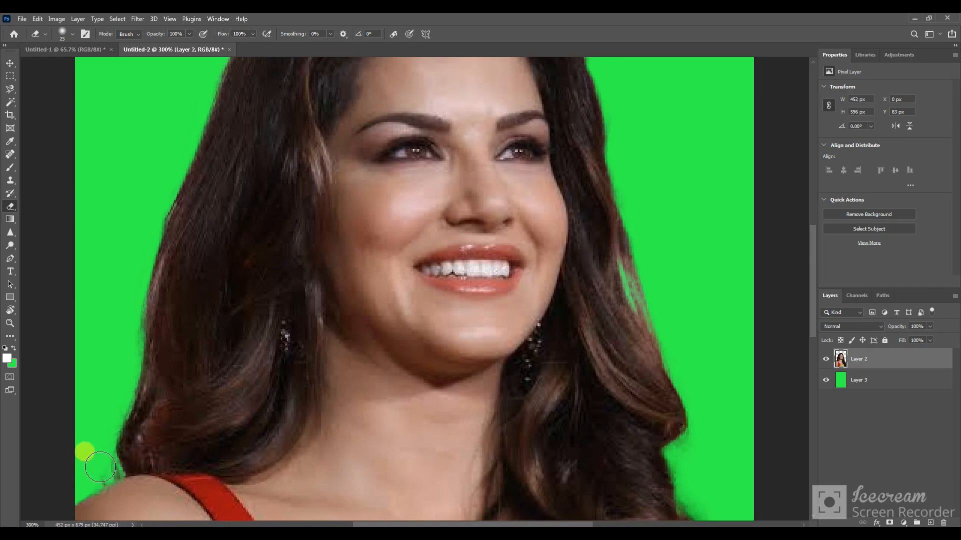
pyautogui.press('[')
pyautogui.press('[')
pyautogui.press('[')
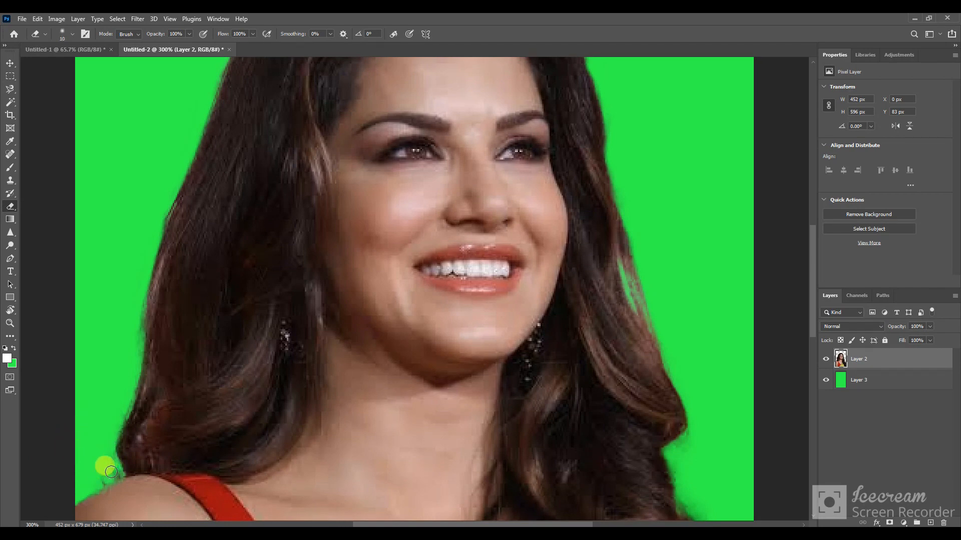
pyautogui.moveTo(115, 474)
pyautogui.mouseDown()
pyautogui.moveTo(96, 481)
pyautogui.moveTo(133, 387)
pyautogui.mouseUp()
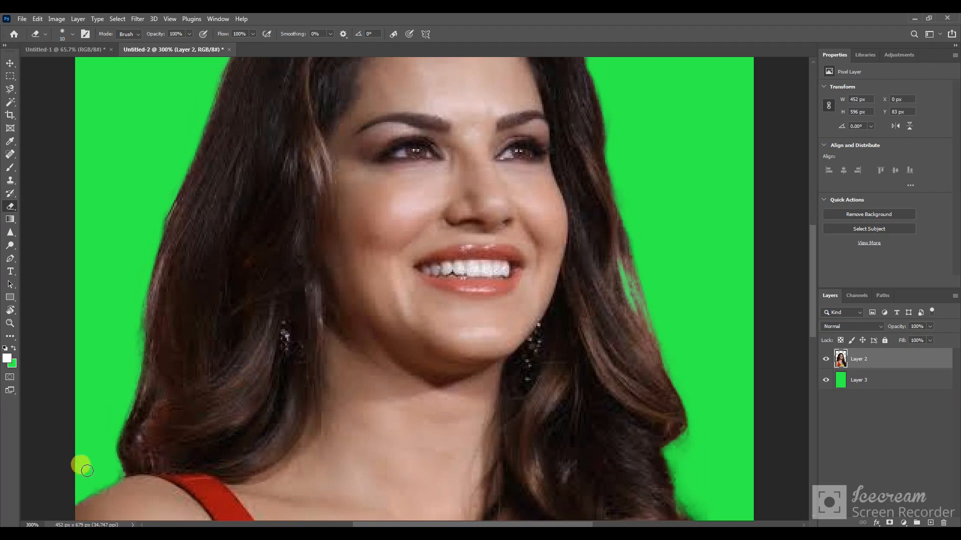
# Erase the rough fringe beside the lower right side of the woman's hair, above the shoulder.
pyautogui.scroll(-2, 628, 302)
pyautogui.moveTo(655, 401)
pyautogui.mouseDown()
pyautogui.moveTo(687, 358)
pyautogui.moveTo(680, 391)
pyautogui.moveTo(693, 416)
pyautogui.moveTo(734, 449)
pyautogui.moveTo(714, 441)
pyautogui.moveTo(752, 455)
pyautogui.mouseUp()
pyautogui.scroll(-1, 646, 373)
pyautogui.scroll(-10, 647, 373)
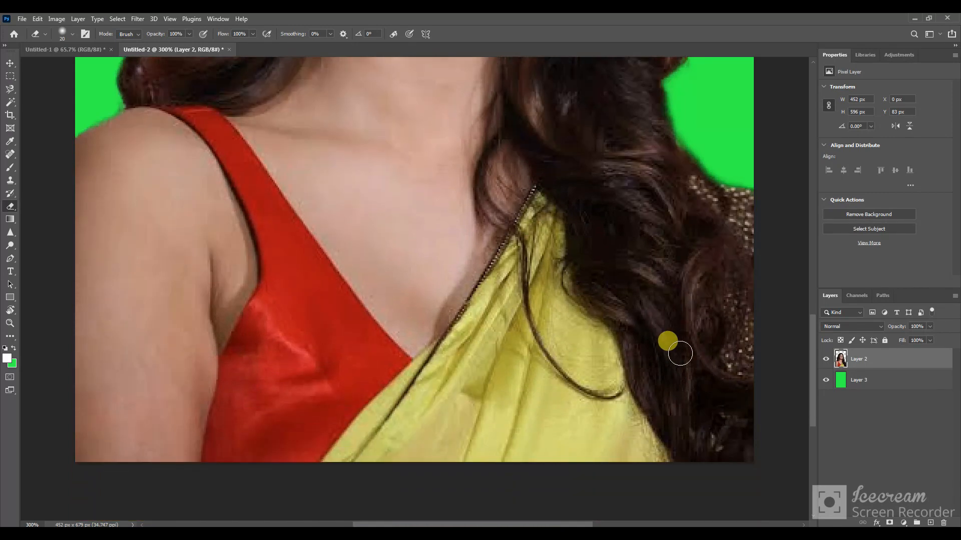
pyautogui.scroll(-2, 680, 353)
# Erase the loose strands and the gap in the right side of the woman's hair at mouth level.
pyautogui.hotkey('ctrl', '-')
pyautogui.hotkey('ctrl', '-')
pyautogui.hotkey('ctrl', '-')
pyautogui.hotkey('ctrl', '-')
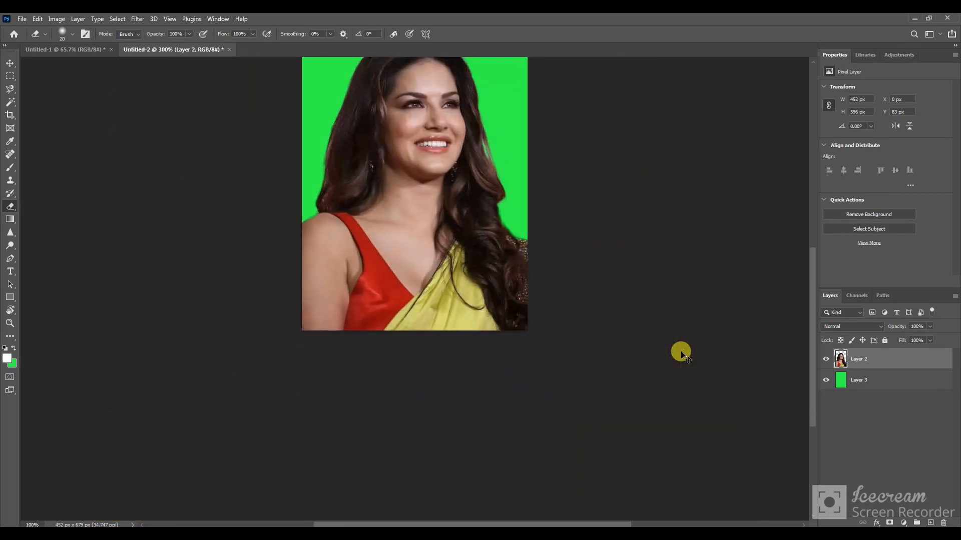
pyautogui.hotkey('ctrl', '+')
pyautogui.scroll(2, 442, 171)
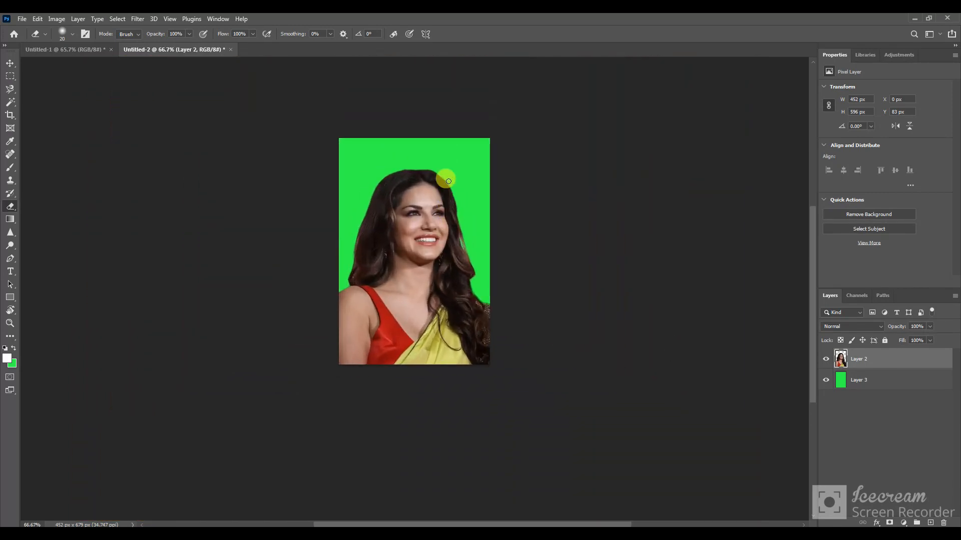
pyautogui.hotkey('ctrl', '+')
pyautogui.hotkey('ctrl', '+')
pyautogui.scroll(4, 441, 170)
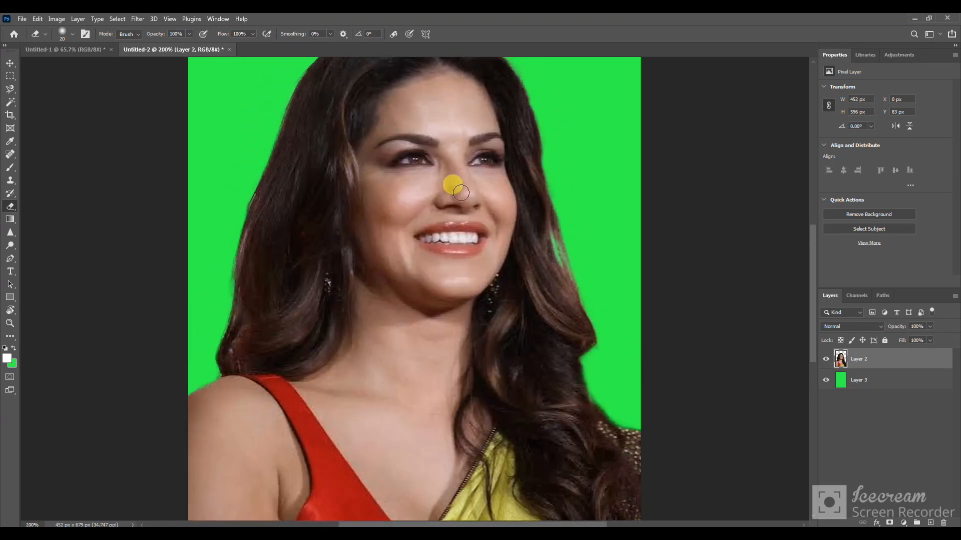
pyautogui.moveTo(562, 226)
pyautogui.mouseDown()
pyautogui.moveTo(557, 246)
pyautogui.moveTo(591, 292)
pyautogui.moveTo(566, 242)
pyautogui.moveTo(594, 302)
pyautogui.moveTo(571, 239)
pyautogui.mouseUp()
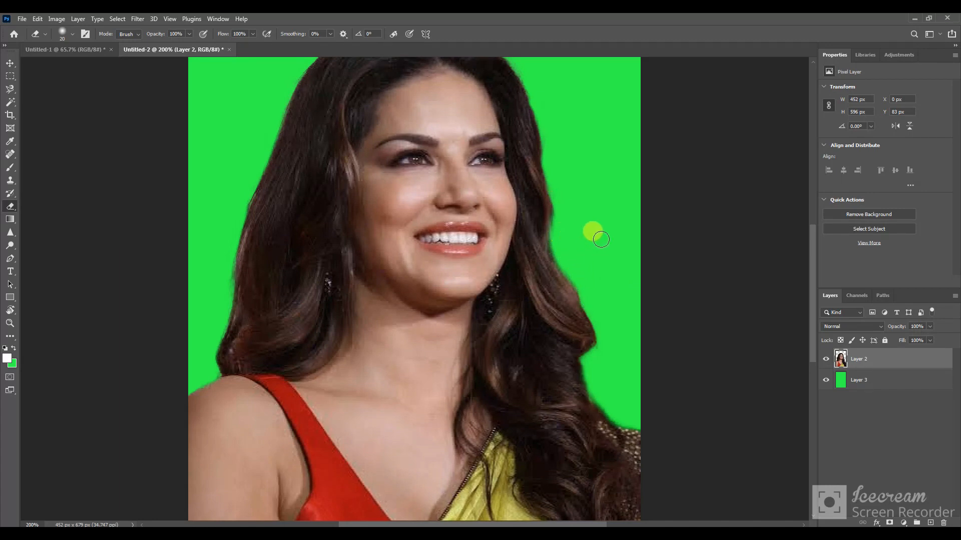
pyautogui.hotkey('ctrl', '-')
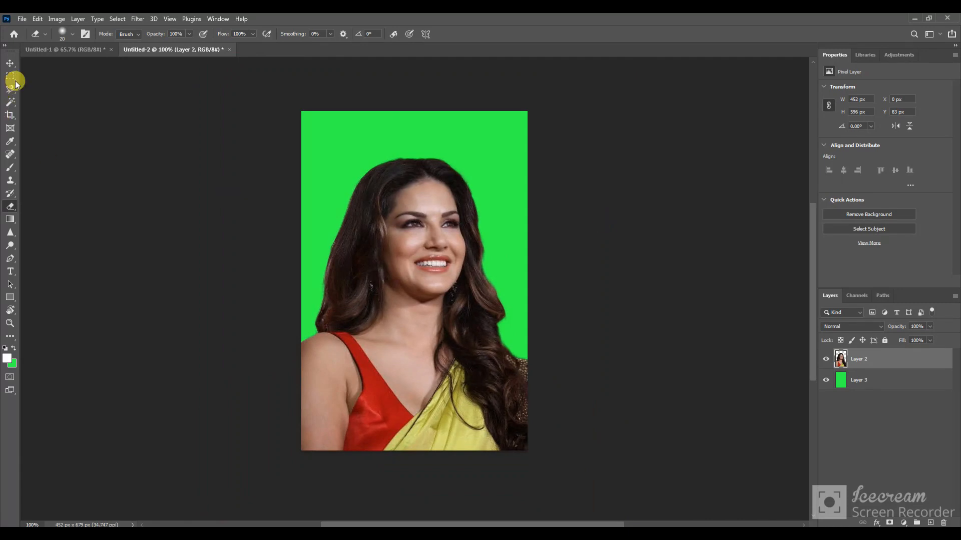
# Copy the starry night-sky picture from CorelDRAW and paste it onto a new layer above the woman in Photoshop.
pyautogui.click(10, 63)
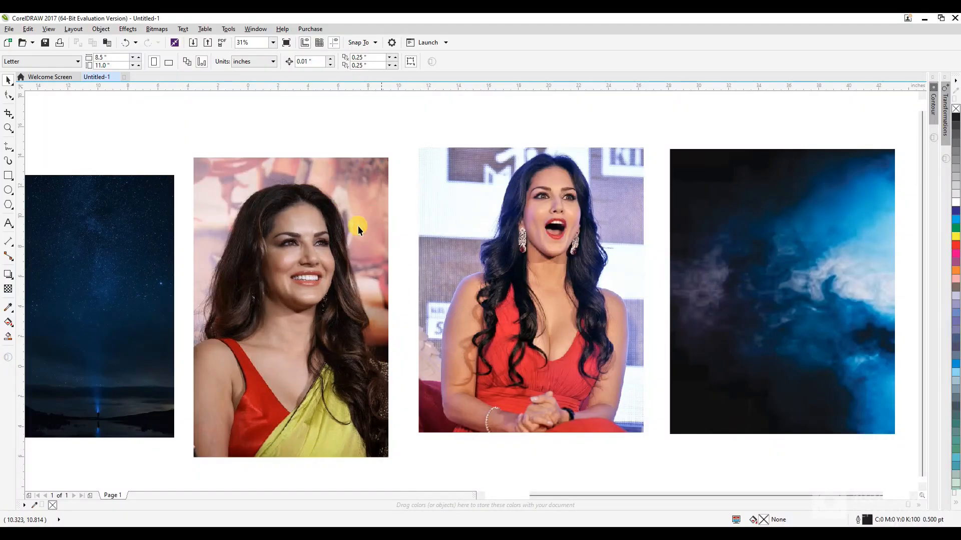
pyautogui.click(115, 264)
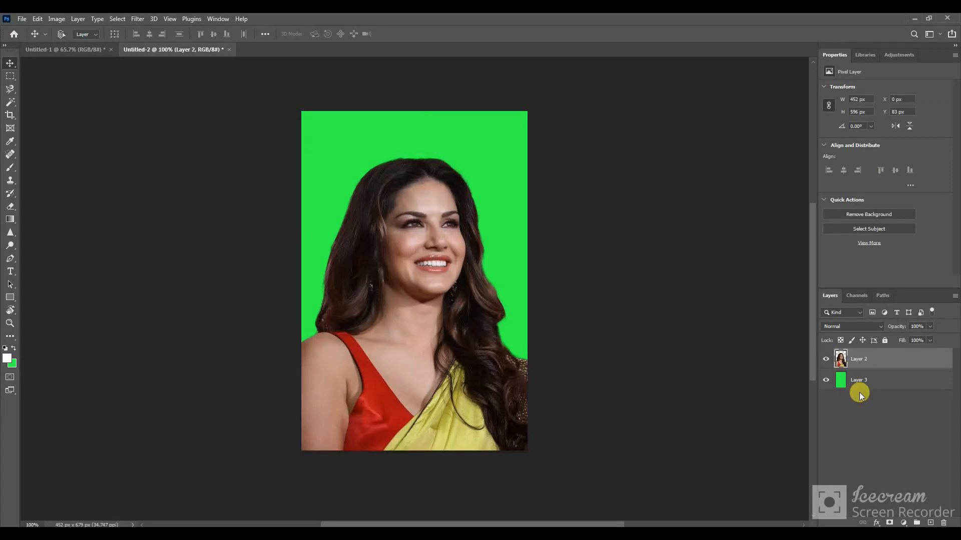
pyautogui.hotkey('ctrl', 'shift', 'n')
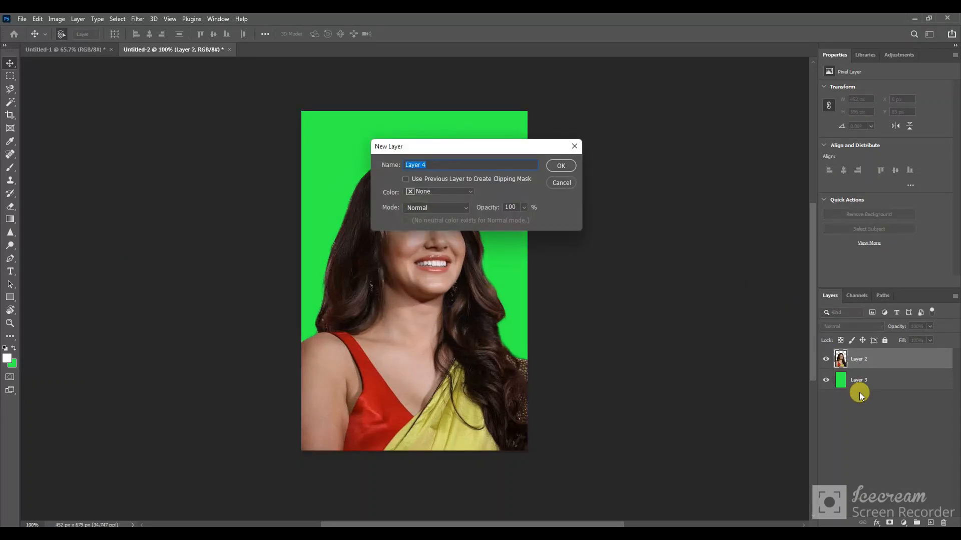
pyautogui.press('Return')
pyautogui.hotkey('ctrl', 'v')
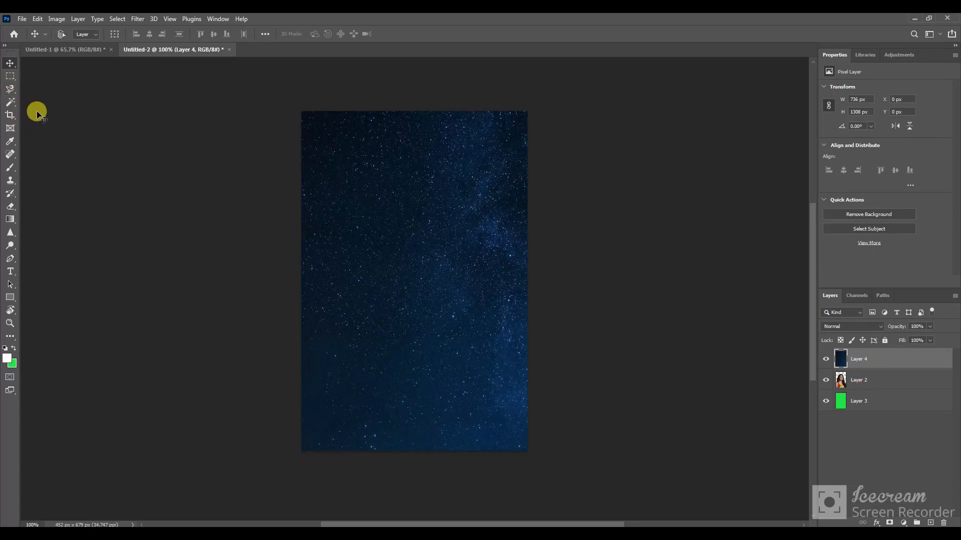
# Scale the pasted night-sky layer down to 64.40% and position it so it covers the whole canvas.
pyautogui.hotkey('ctrl', 't')
pyautogui.hotkey('ctrl', '-')
pyautogui.hotkey('ctrl', '-')
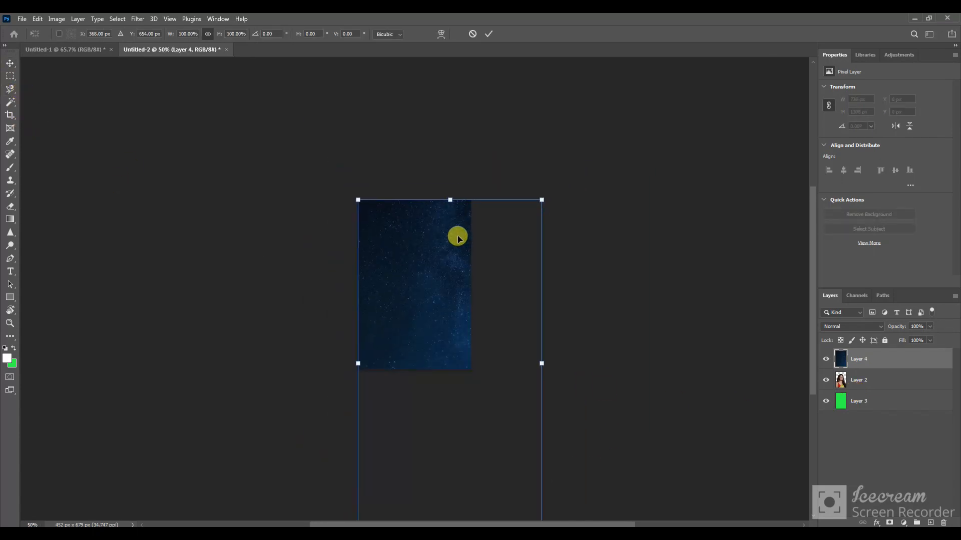
pyautogui.hotkey('ctrl', '-')
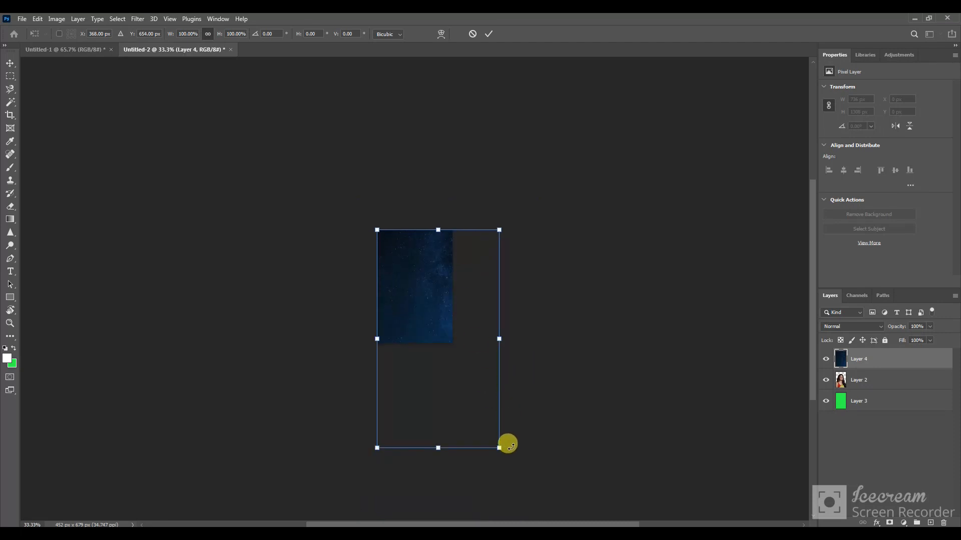
pyautogui.moveTo(499, 447); pyautogui.dragTo(421, 343)
pyautogui.hotkey('ctrl', '+')
pyautogui.hotkey('ctrl', '+')
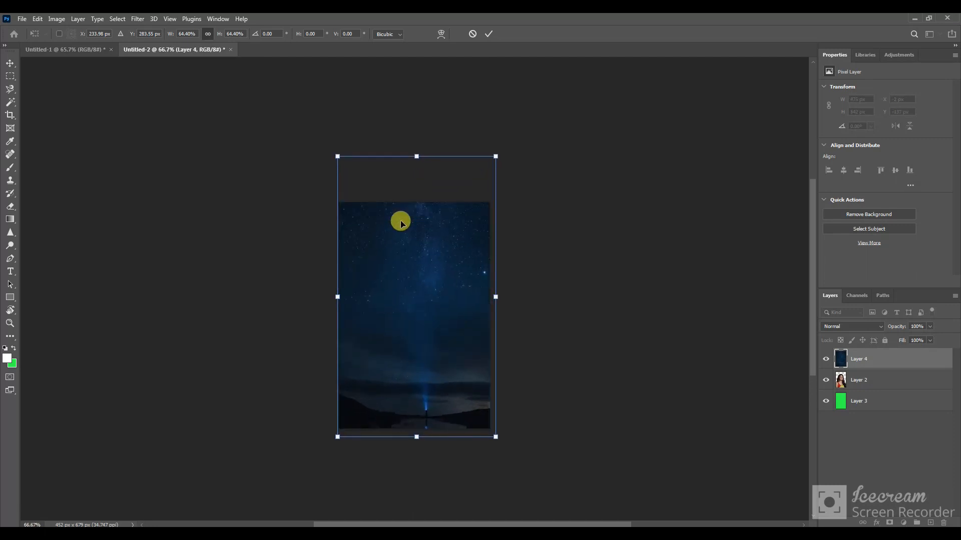
pyautogui.hotkey('ctrl', '+')
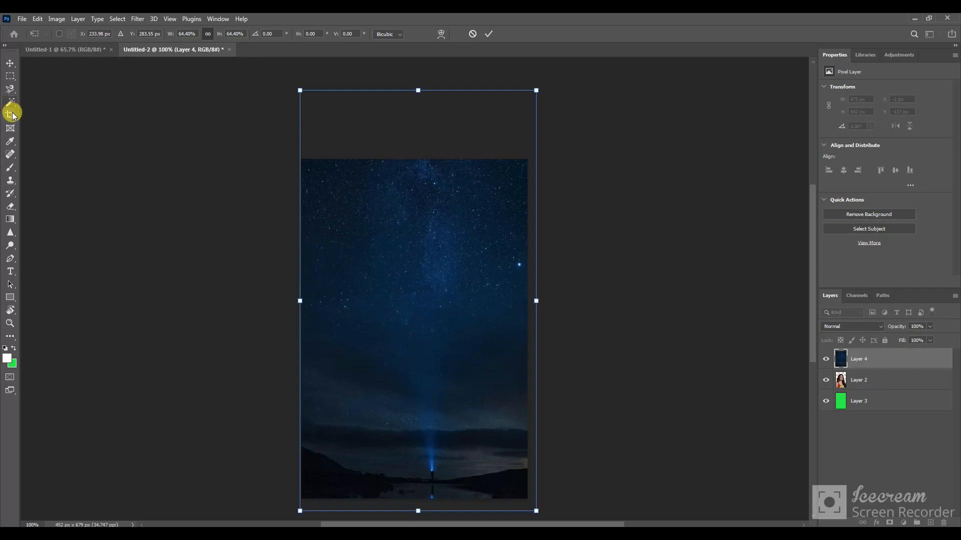
# Select a 2 px high strip along the top edge of the night-sky layer, fill it with green and deselect.
pyautogui.click(10, 75)
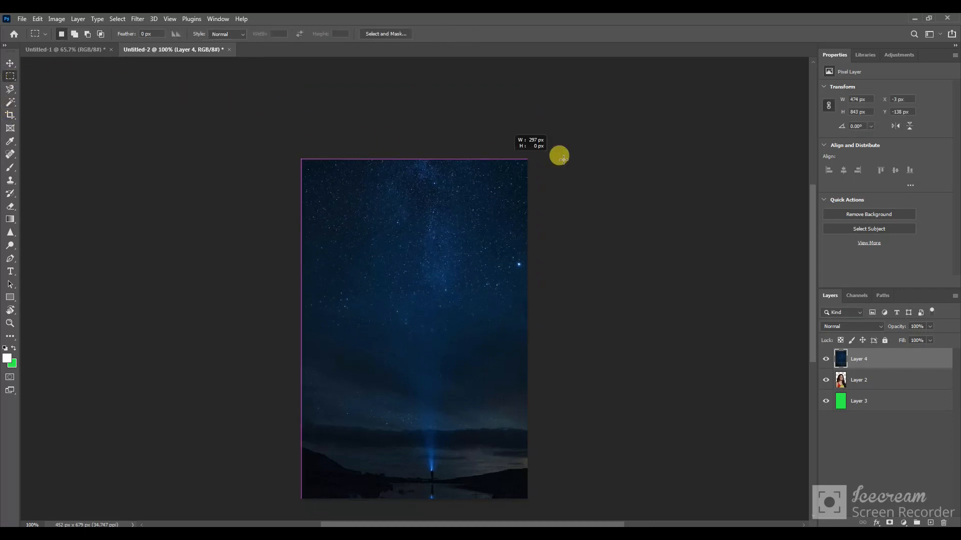
pyautogui.moveTo(593, 158); pyautogui.dragTo(593, 158)
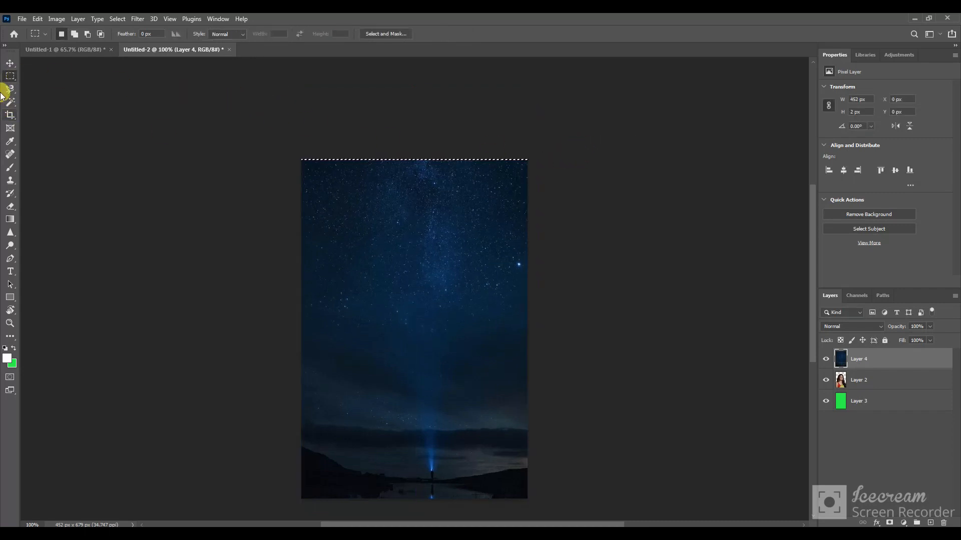
pyautogui.hotkey('ctrl', 'BackSpace')
pyautogui.hotkey('ctrl', 'd')
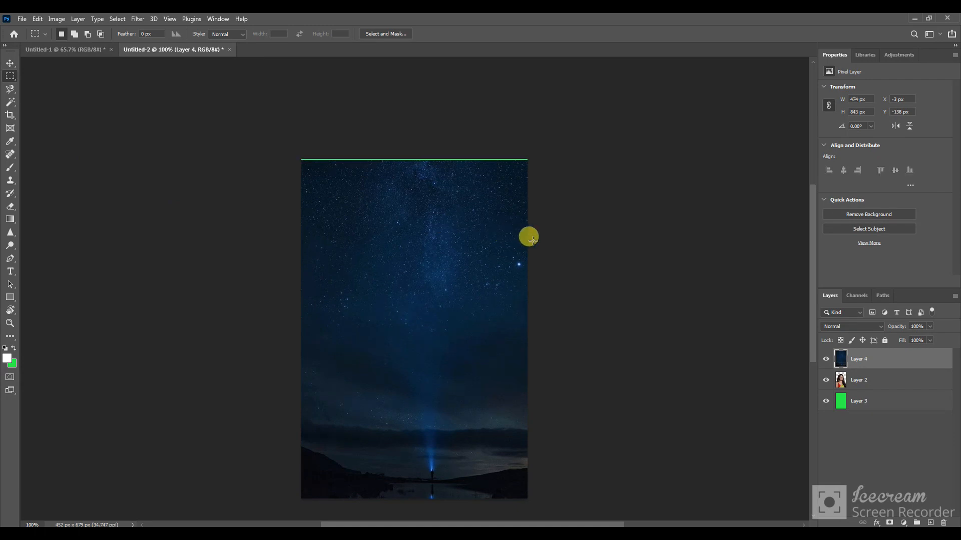
# Move the night-sky layer slightly up and left to X -11 px, Y -147 px.
pyautogui.moveTo(458, 219); pyautogui.dragTo(456, 223)
pyautogui.click(10, 63)
pyautogui.moveTo(375, 283); pyautogui.dragTo(383, 291)
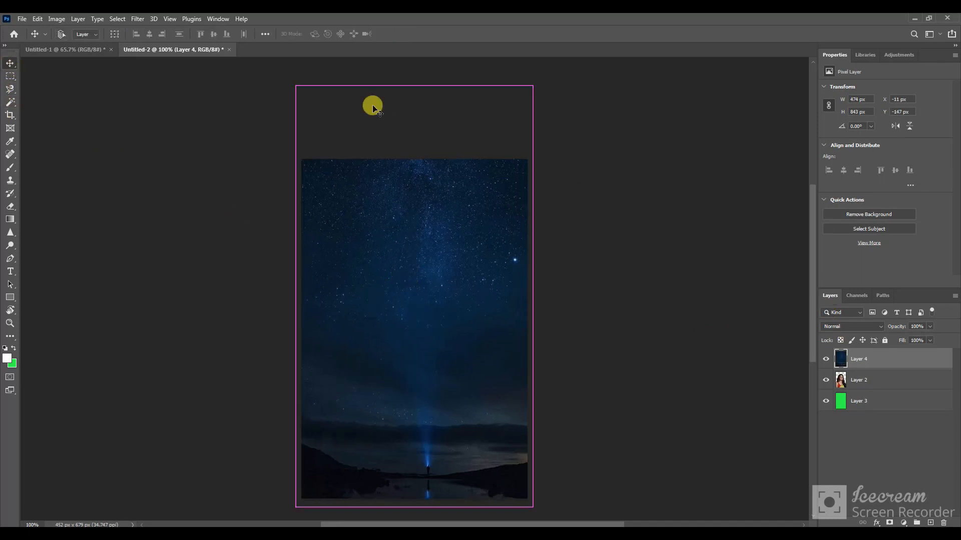
# Try extending the crop above the canvas, undo the extension, and trim the night-sky layer to the canvas bounds.
pyautogui.click(10, 116)
pyautogui.moveTo(416, 153); pyautogui.dragTo(416, 110)
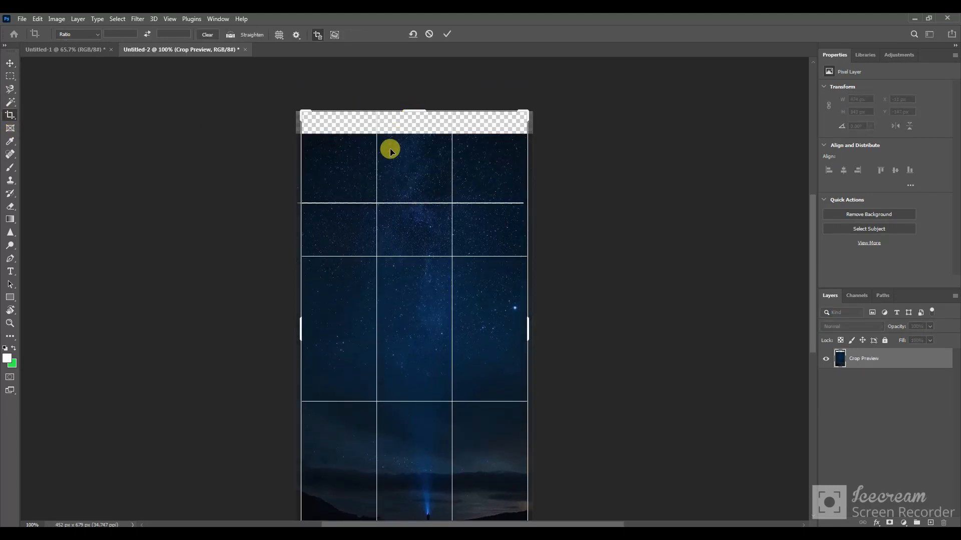
pyautogui.hotkey('ctrl', 'z')
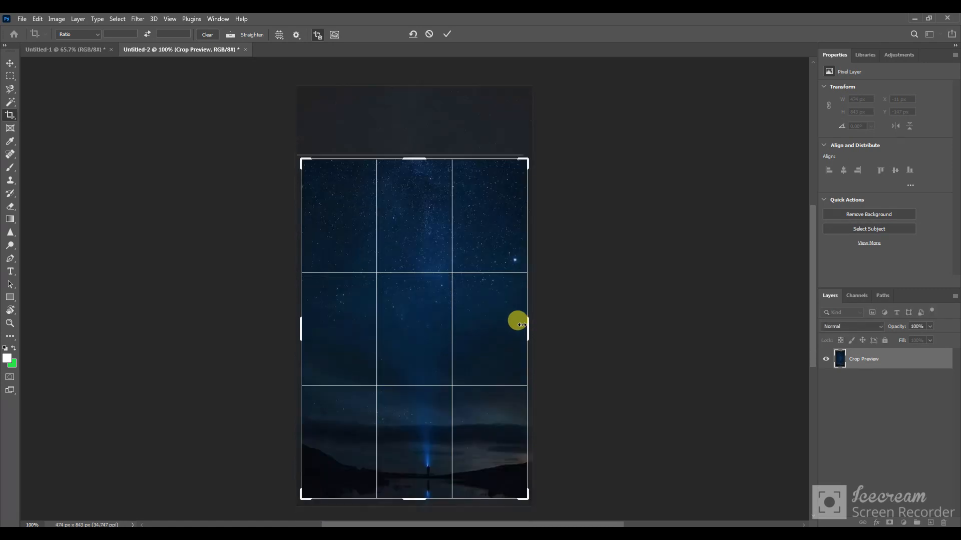
pyautogui.click(10, 68)
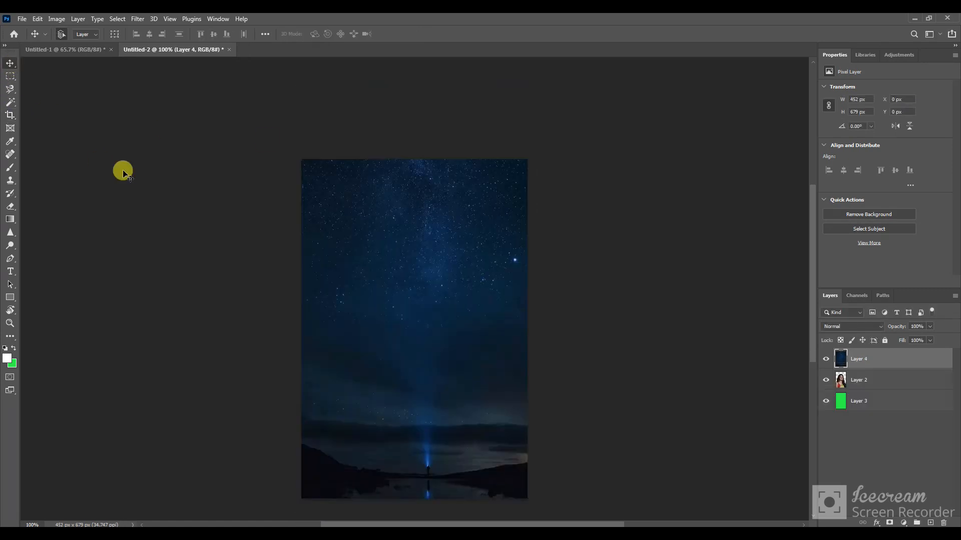
# Place the night-sky layer directly beneath the woman's layer, above the green one, and inspect the composite.
pyautogui.moveTo(854, 361); pyautogui.dragTo(854, 386)
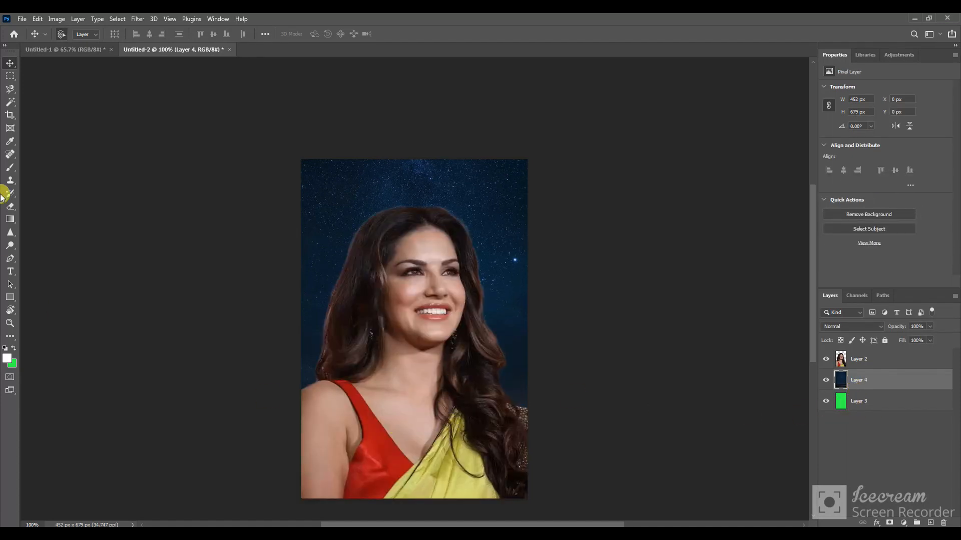
pyautogui.press('z')
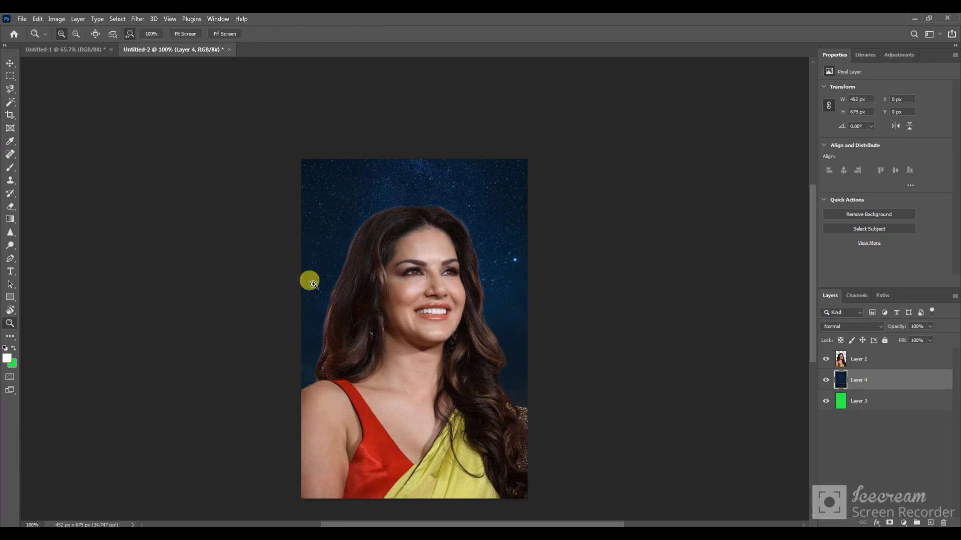
pyautogui.moveTo(406, 392); pyautogui.dragTo(494, 273)
pyautogui.hotkey('ctrl', '-')
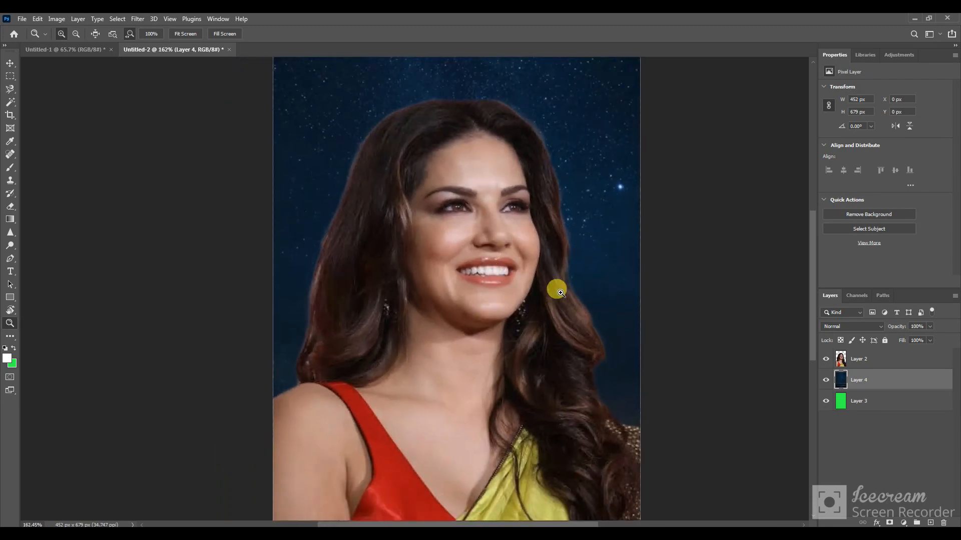
pyautogui.moveTo(571, 302); pyautogui.dragTo(554, 285)
pyautogui.click(10, 63)
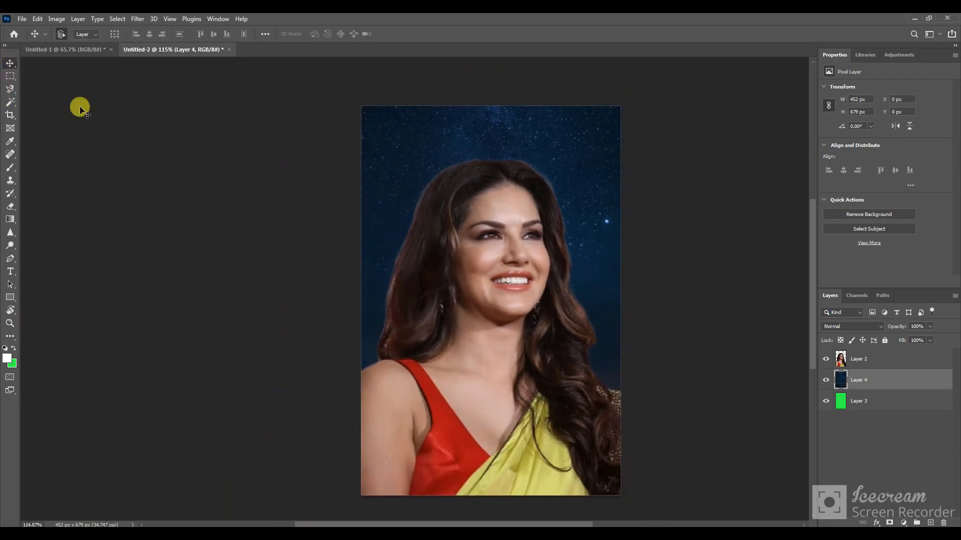
# Hide and show the night-sky layer to compare the woman against the green and starry backgrounds.
pyautogui.click(849, 405)
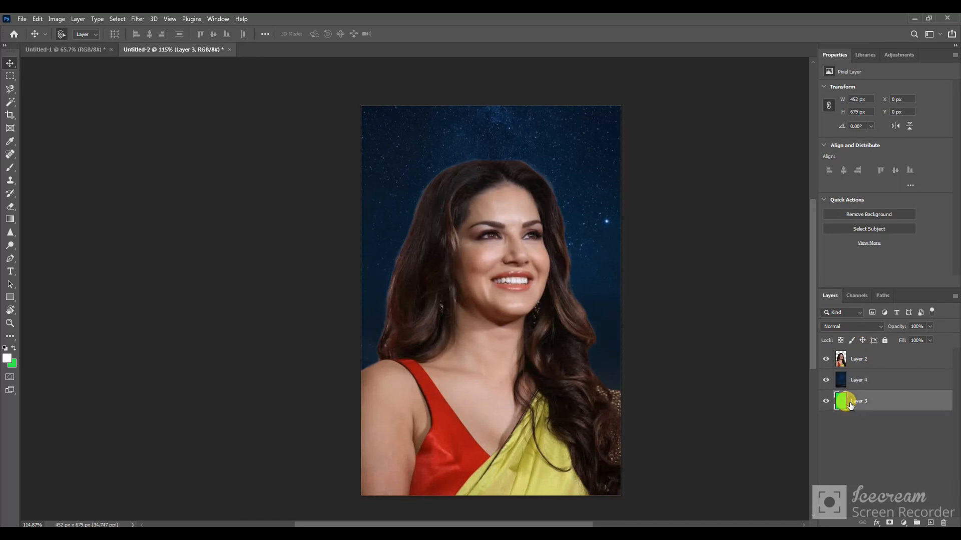
pyautogui.click(826, 380)
pyautogui.click(825, 379)
pyautogui.click(826, 379)
pyautogui.click(825, 380)
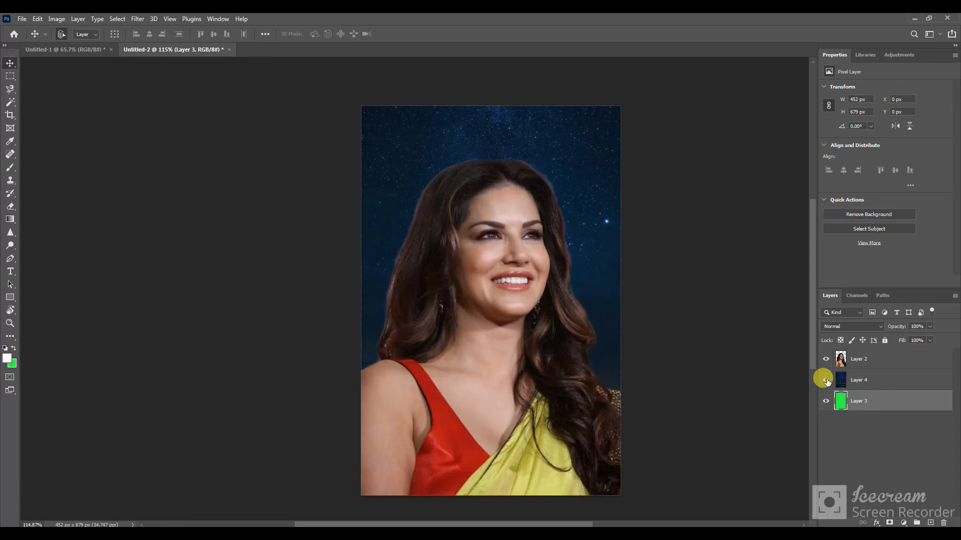
# In Untitled-1, erase the loose looping strands along the right side of the woman's hair on Layer 3.
pyautogui.click(83, 49)
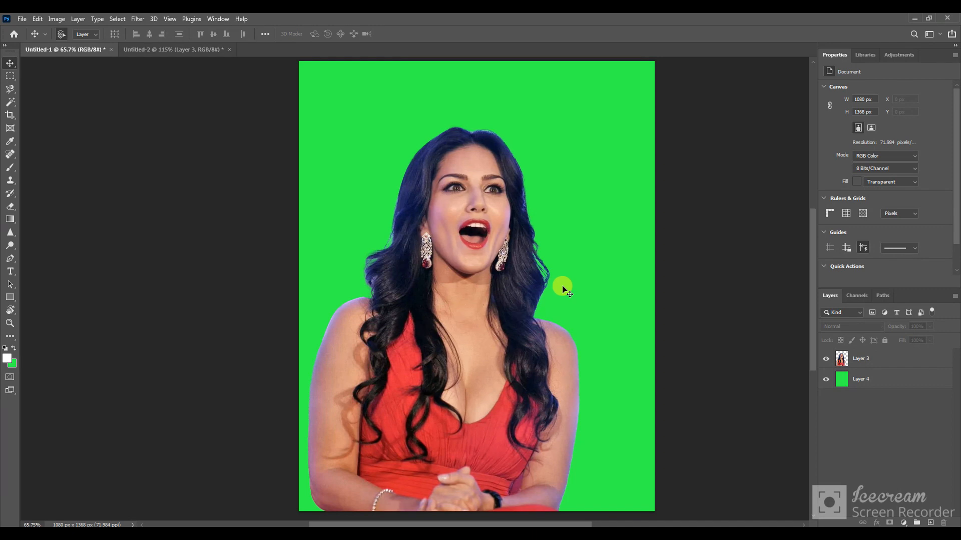
pyautogui.press('e')
pyautogui.scroll(1, 579, 257)
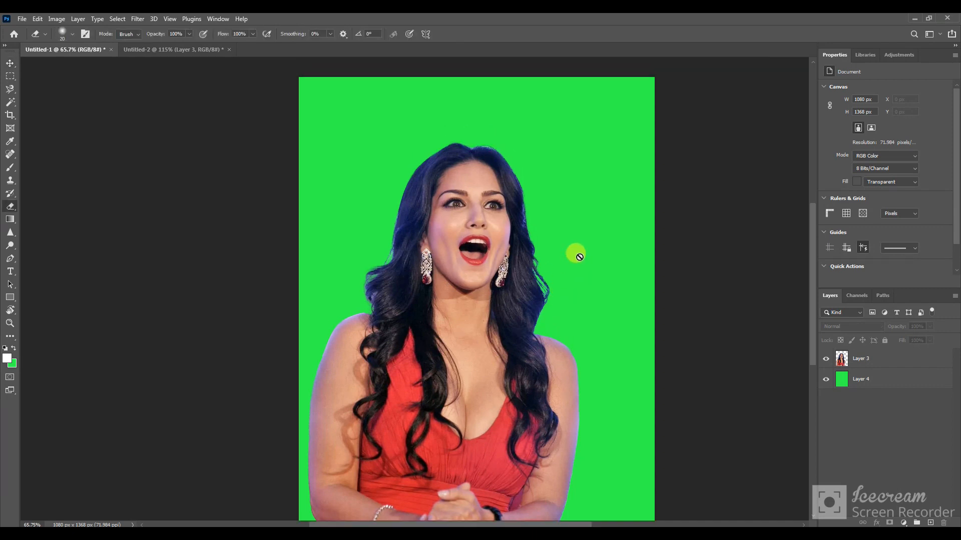
pyautogui.hotkey('ctrl', '+')
pyautogui.hotkey('ctrl', '+')
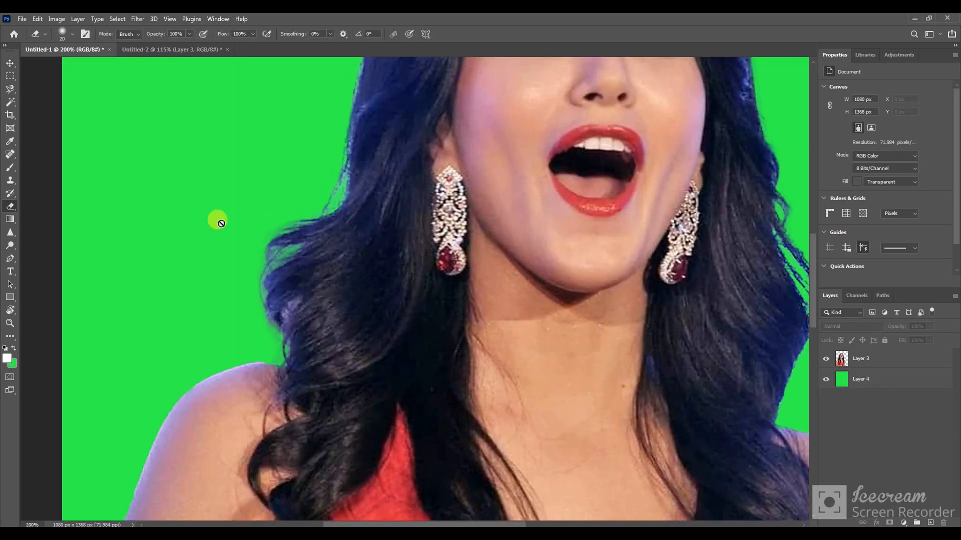
pyautogui.scroll(-1, 553, 483)
pyautogui.moveTo(398, 524); pyautogui.dragTo(460, 525)
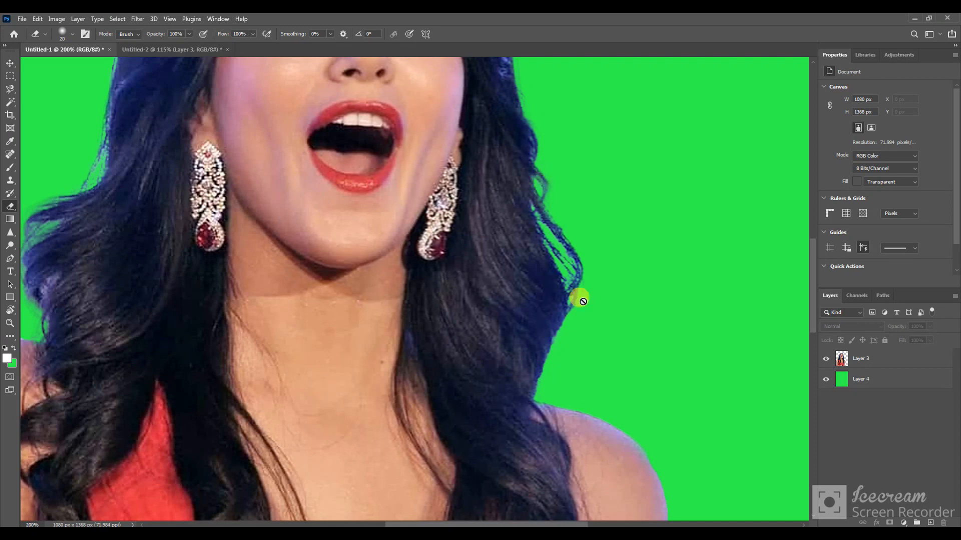
pyautogui.click(869, 358)
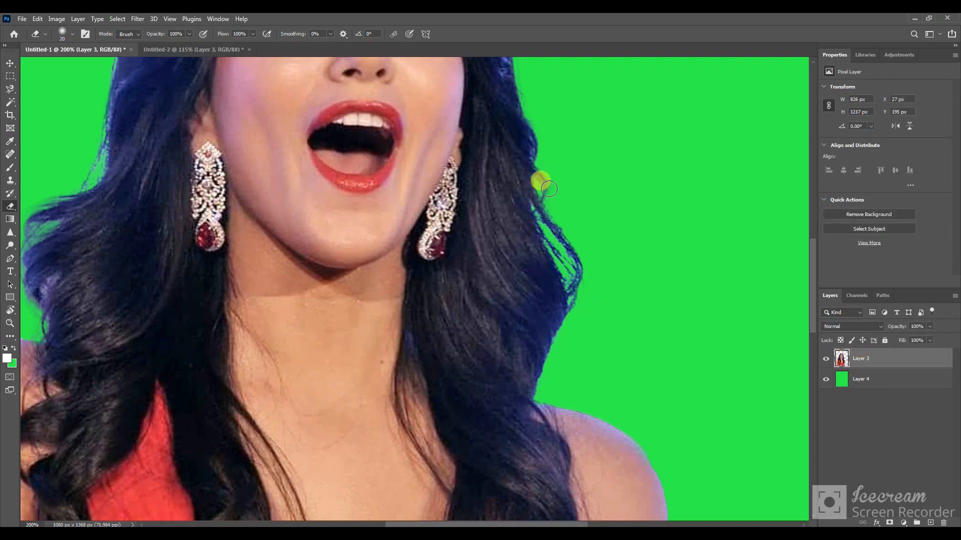
pyautogui.moveTo(586, 281)
pyautogui.mouseDown()
pyautogui.moveTo(555, 238)
pyautogui.moveTo(582, 303)
pyautogui.moveTo(544, 196)
pyautogui.moveTo(541, 228)
pyautogui.moveTo(578, 310)
pyautogui.moveTo(580, 287)
pyautogui.mouseUp()
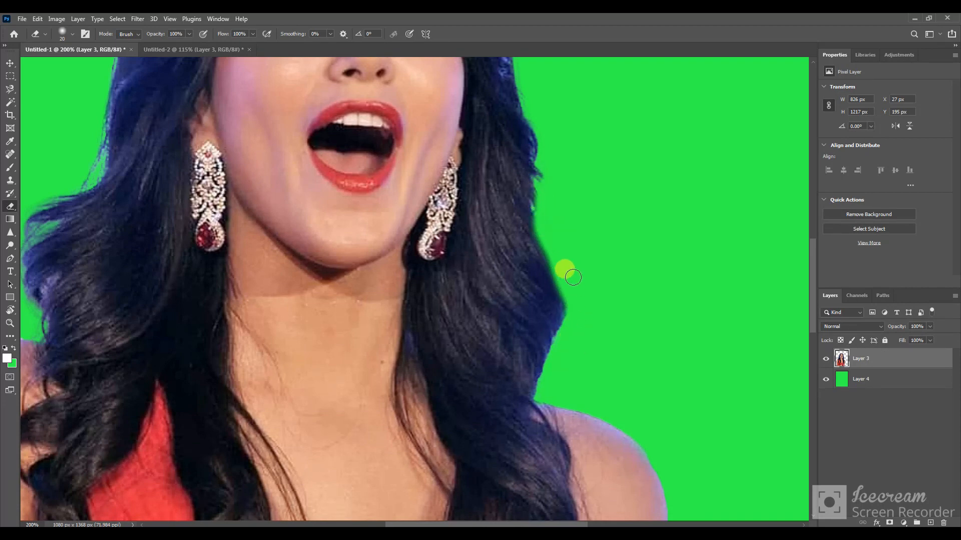
pyautogui.scroll(2, 574, 280)
pyautogui.moveTo(550, 238)
pyautogui.mouseDown()
pyautogui.moveTo(538, 288)
pyautogui.moveTo(547, 313)
pyautogui.mouseUp()
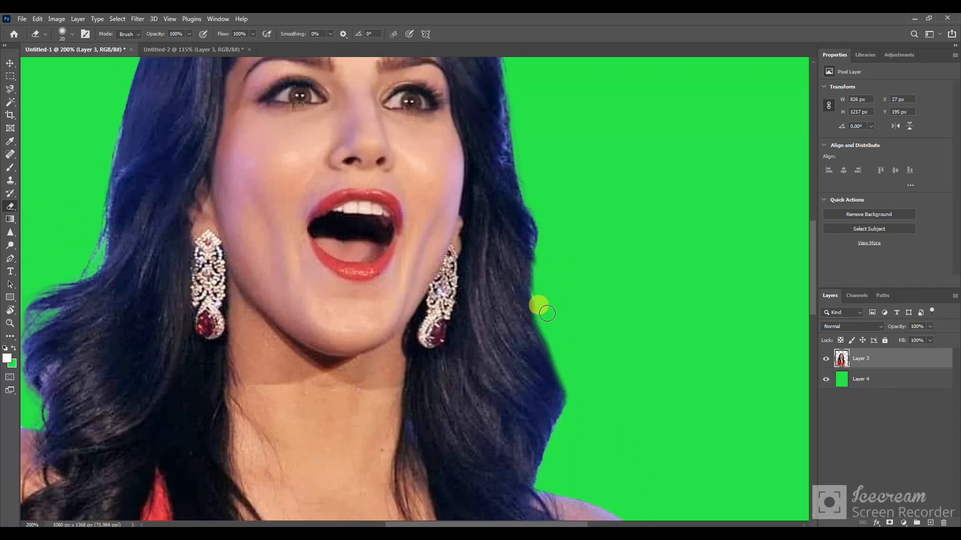
# Erase the flyaway strands along the left side of the hair, beside the earring in the red-dress portrait.
pyautogui.scroll(2, 637, 260)
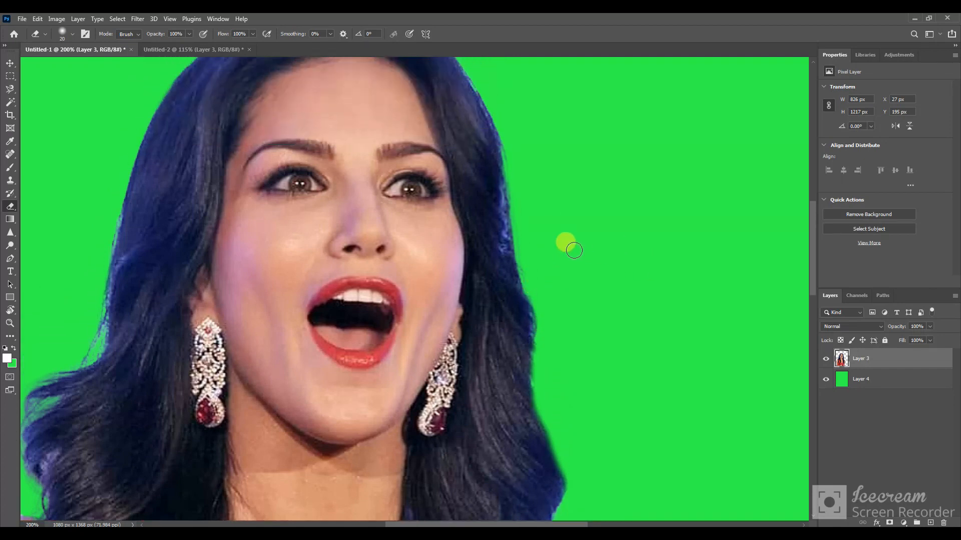
pyautogui.scroll(1, 570, 245)
pyautogui.scroll(1, 538, 396)
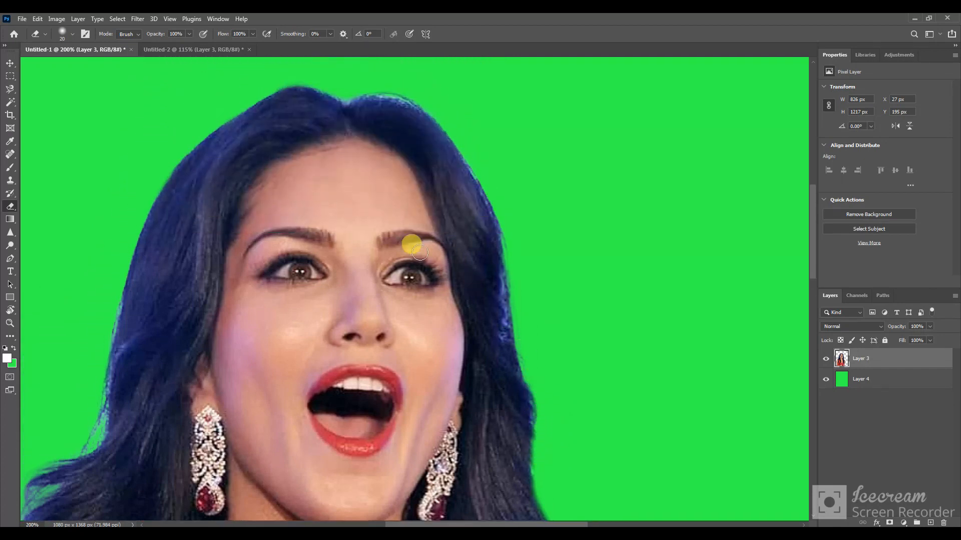
pyautogui.moveTo(556, 526); pyautogui.dragTo(497, 525)
pyautogui.moveTo(316, 400)
pyautogui.mouseDown()
pyautogui.moveTo(323, 415)
pyautogui.moveTo(303, 444)
pyautogui.mouseUp()
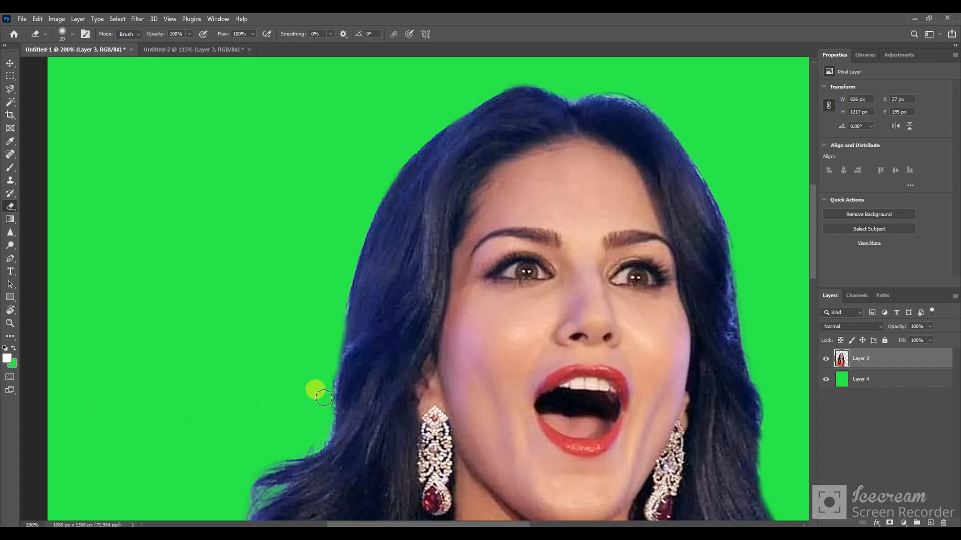
pyautogui.scroll(-3, 353, 214)
pyautogui.scroll(-4, 330, 258)
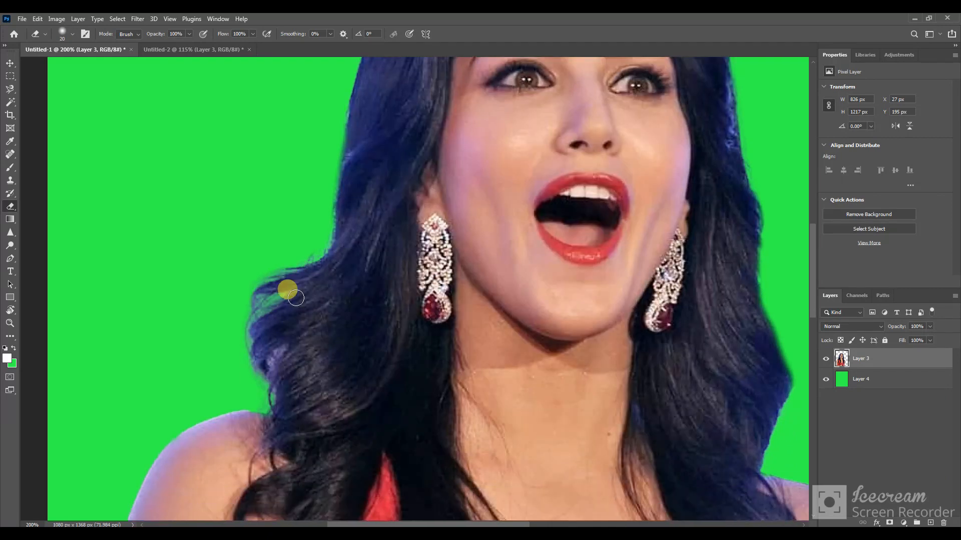
pyautogui.hotkey('ctrl', '-')
pyautogui.hotkey('ctrl', '-')
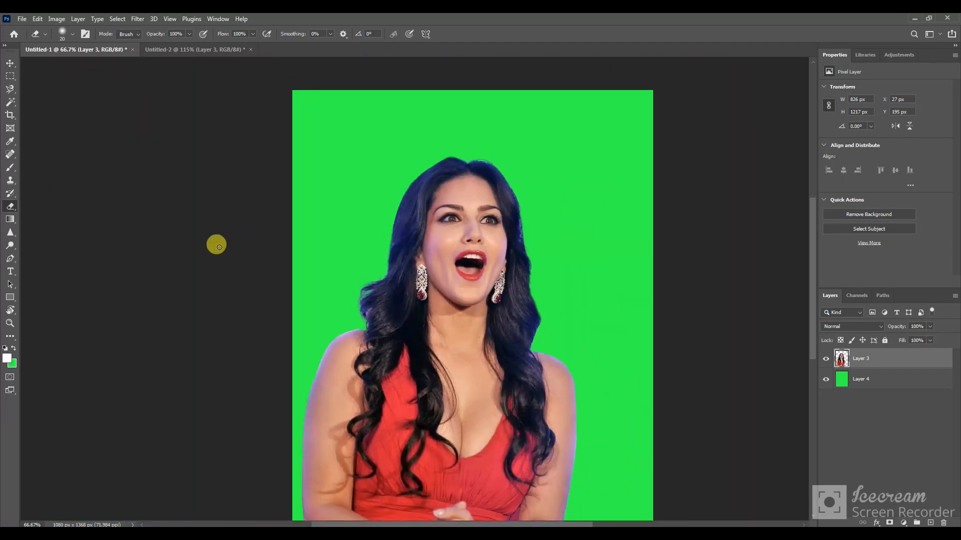
# Paste the blue smoke picture onto a new layer and place it beneath the woman in the red dress.
pyautogui.click(10, 64)
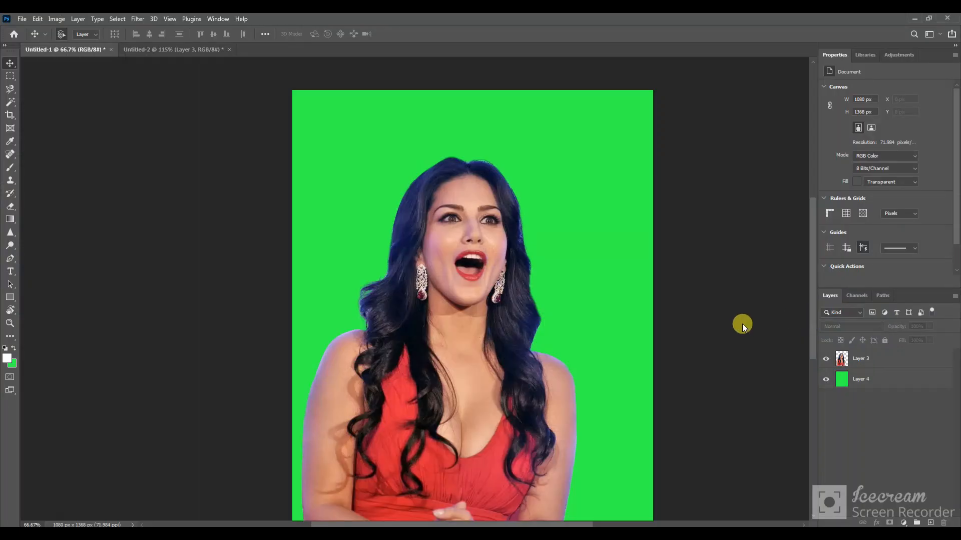
pyautogui.hotkey('ctrl', 'v')
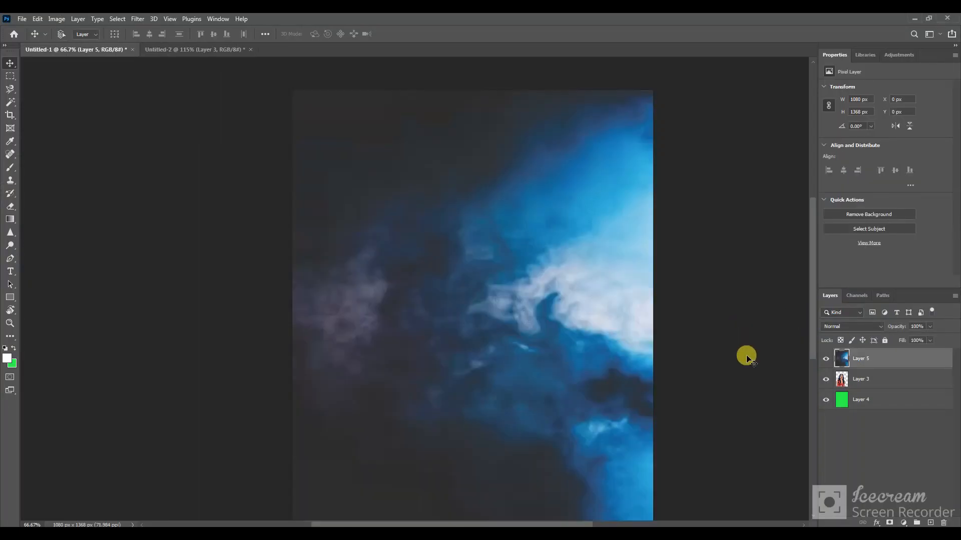
pyautogui.click(859, 376)
pyautogui.moveTo(860, 377); pyautogui.dragTo(862, 385)
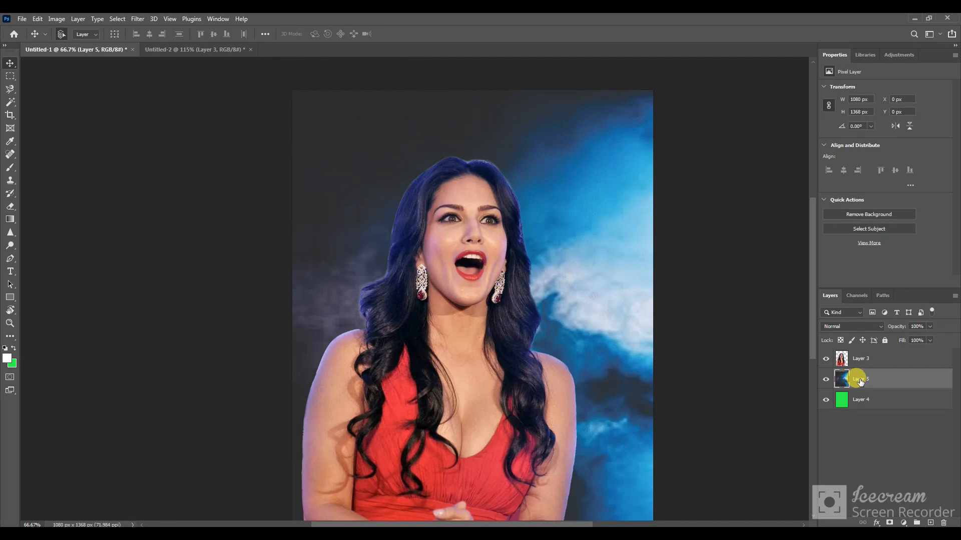
# Hide and show the blue smoke layer to compare the red-dress cutout against both backgrounds.
pyautogui.click(826, 379)
pyautogui.click(826, 379)
pyautogui.click(826, 379)
pyautogui.click(826, 379)
# Switch to Untitled-2 and toggle the night-sky layer's visibility to review the finished portrait.
pyautogui.click(186, 51)
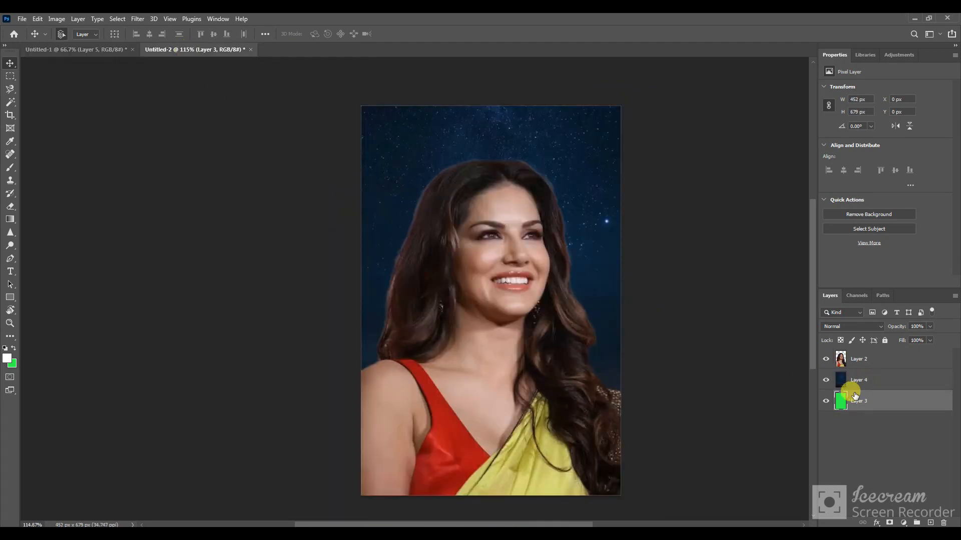
pyautogui.click(826, 380)
pyautogui.click(826, 380)
pyautogui.click(826, 380)
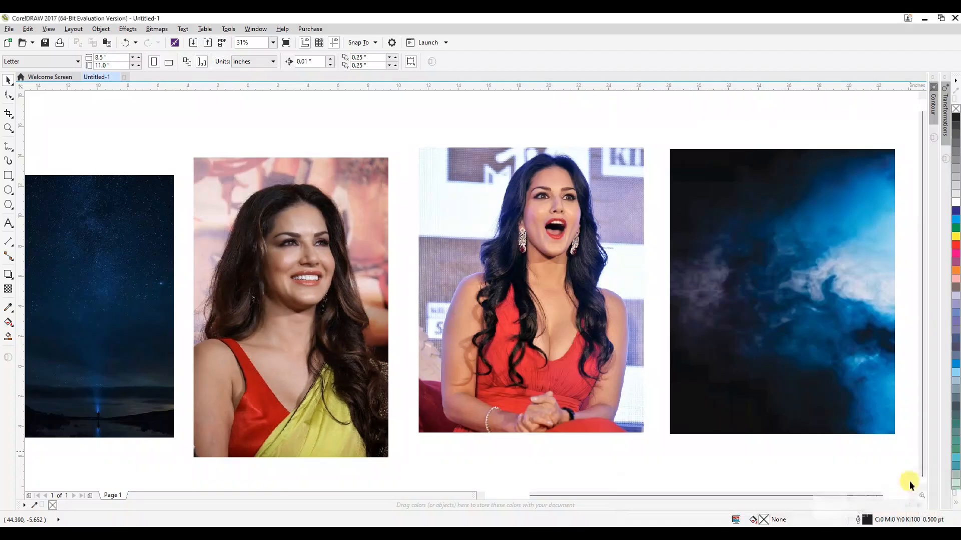
# Copy the red-dress portrait from CorelDRAW and paste it into a new default Photoshop document.
pyautogui.click(479, 381)
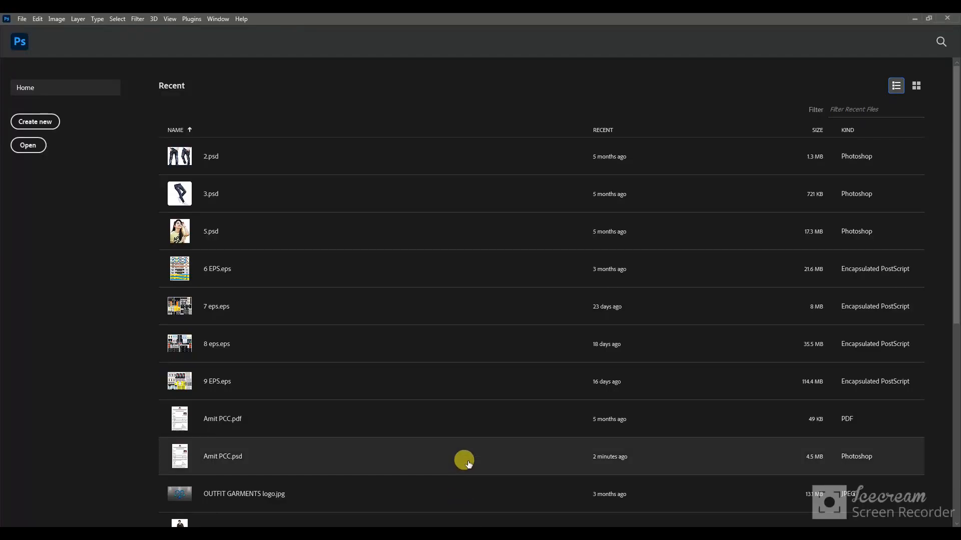
pyautogui.hotkey('ctrl', 'n')
pyautogui.press('Return')
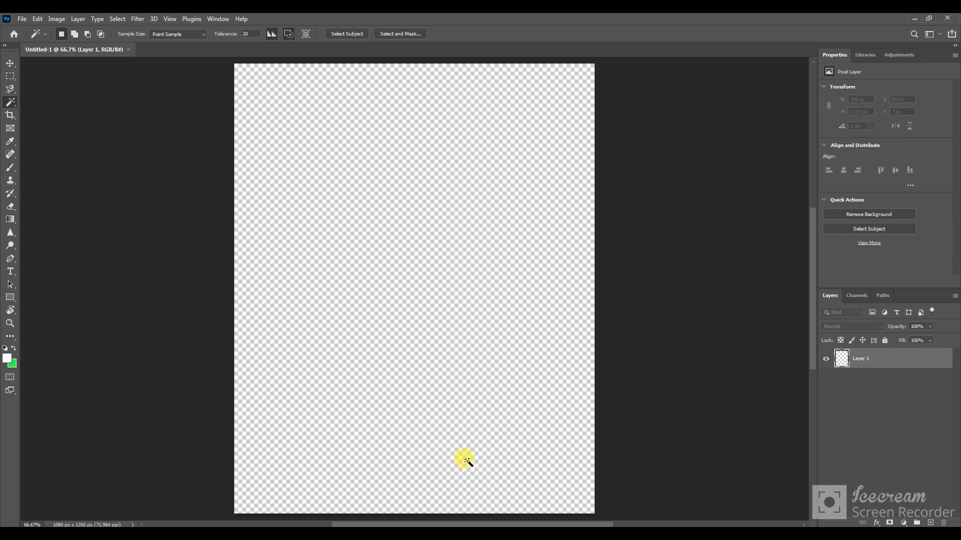
pyautogui.hotkey('ctrl', 'v')
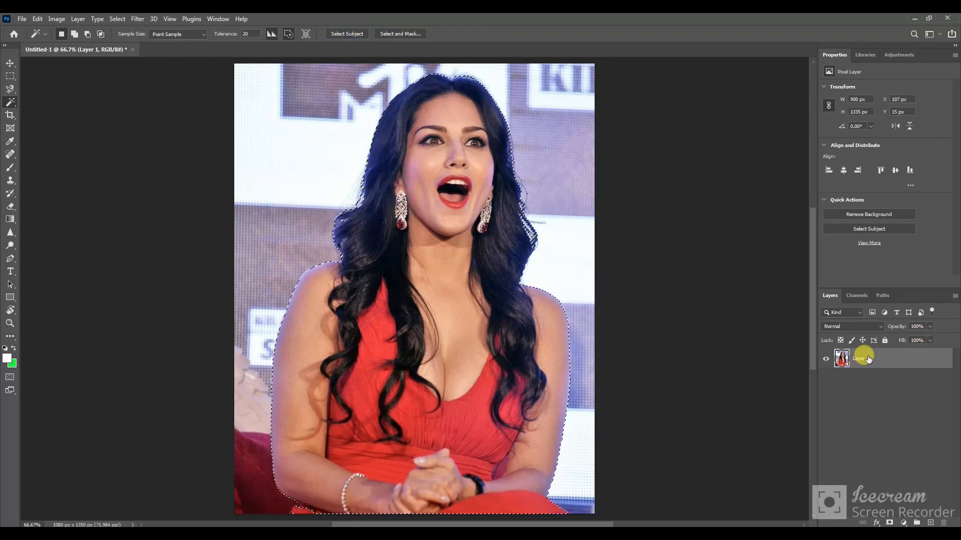
# Cut the selected woman out of the portrait layer and toggle its visibility to check the remaining background.
pyautogui.press('Delete')
pyautogui.click(826, 360)
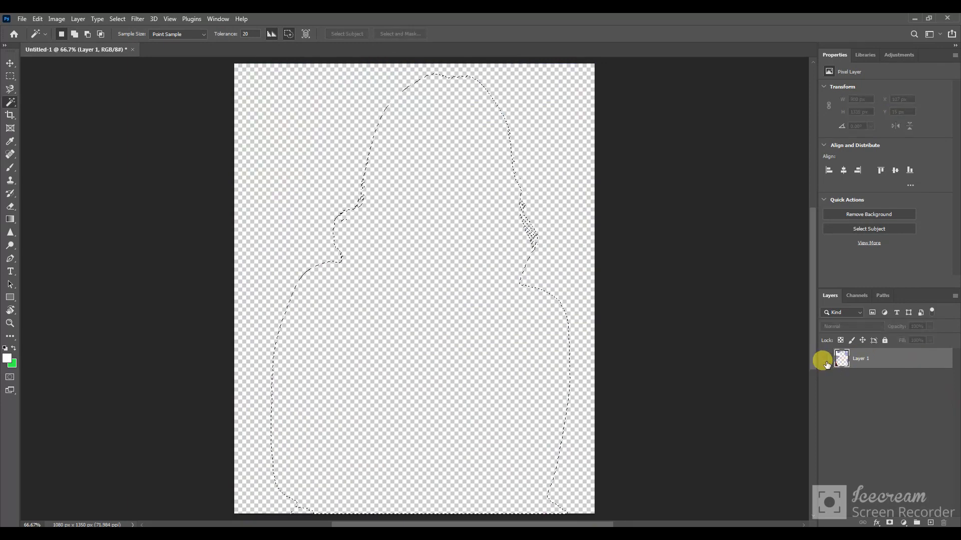
pyautogui.click(825, 360)
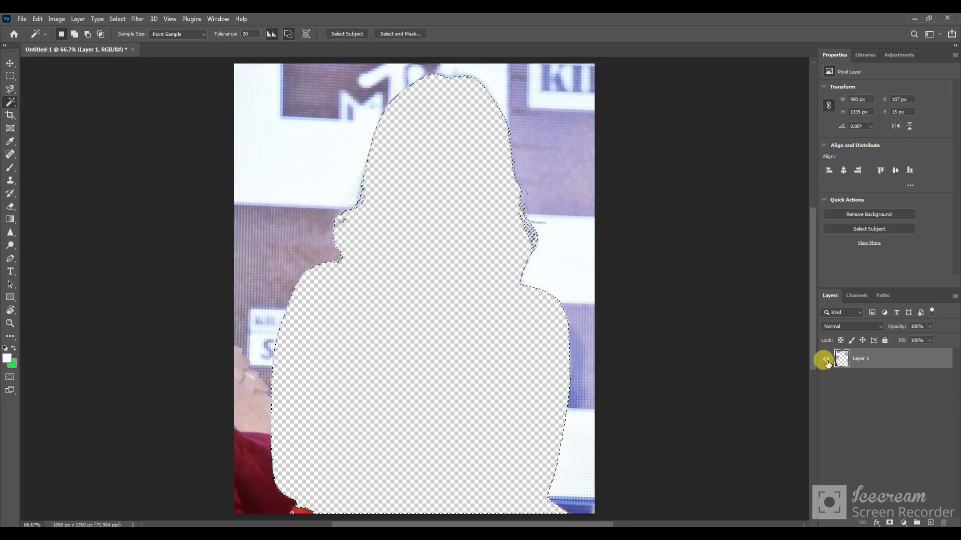
# Hide the leftover background layer, Layer 1, and paste the cut-out woman onto a layer of her own.
pyautogui.hotkey('ctrl', 'shift', 'n')
pyautogui.press('Return')
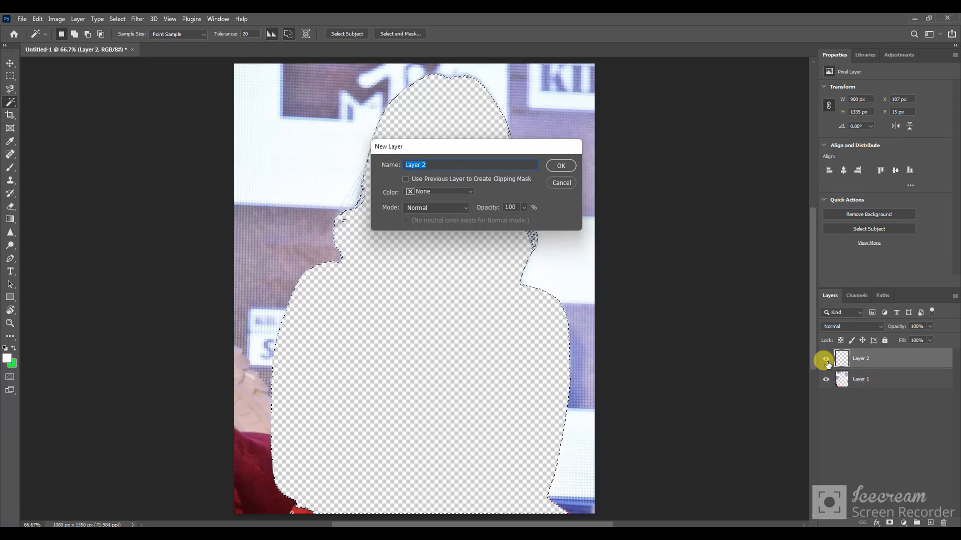
pyautogui.click(863, 378)
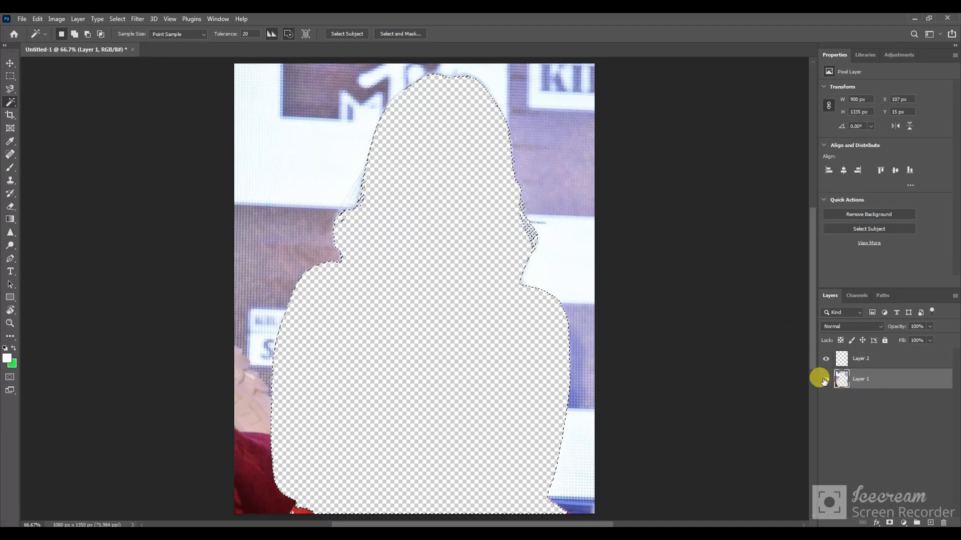
pyautogui.hotkey('ctrl', 'd')
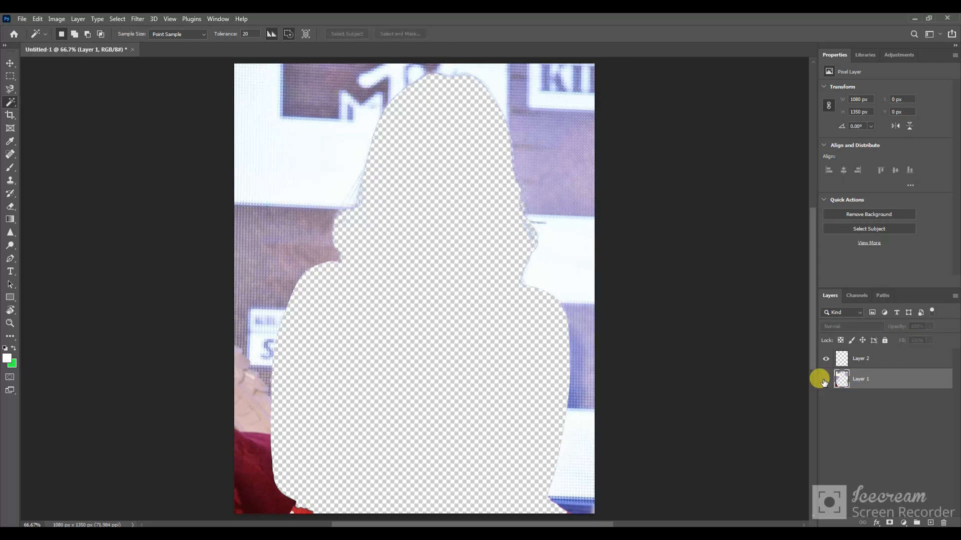
pyautogui.click(825, 380)
pyautogui.hotkey('ctrl', 'v')
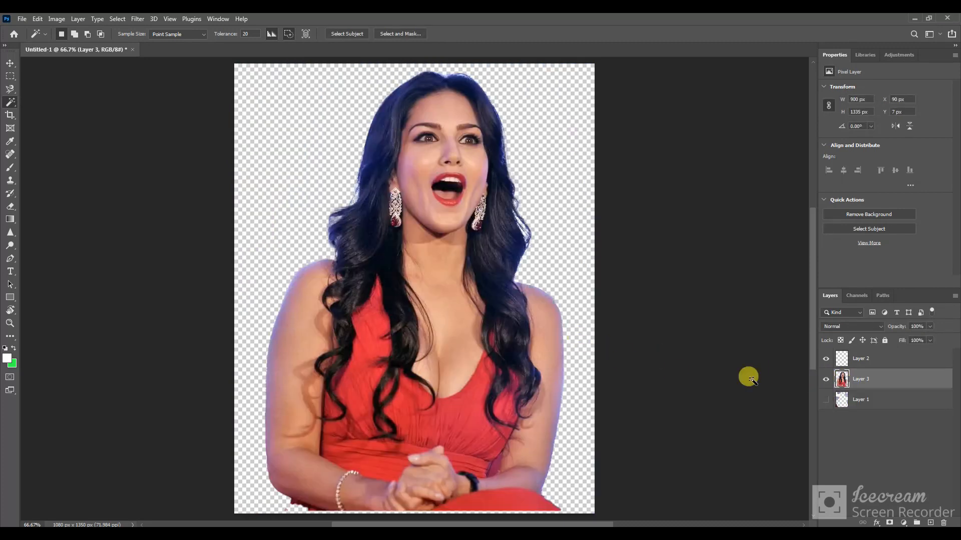
# Delete the leftover background Layer 1 and the empty Layer 2, keeping only the woman's cutout.
pyautogui.click(861, 399)
pyautogui.press('Delete')
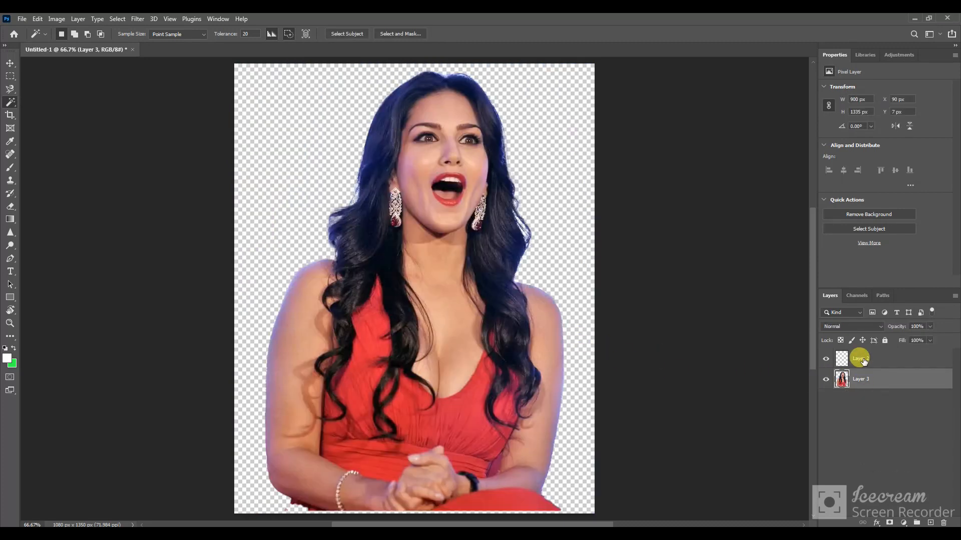
pyautogui.click(859, 358)
pyautogui.press('Delete')
pyautogui.click(847, 407)
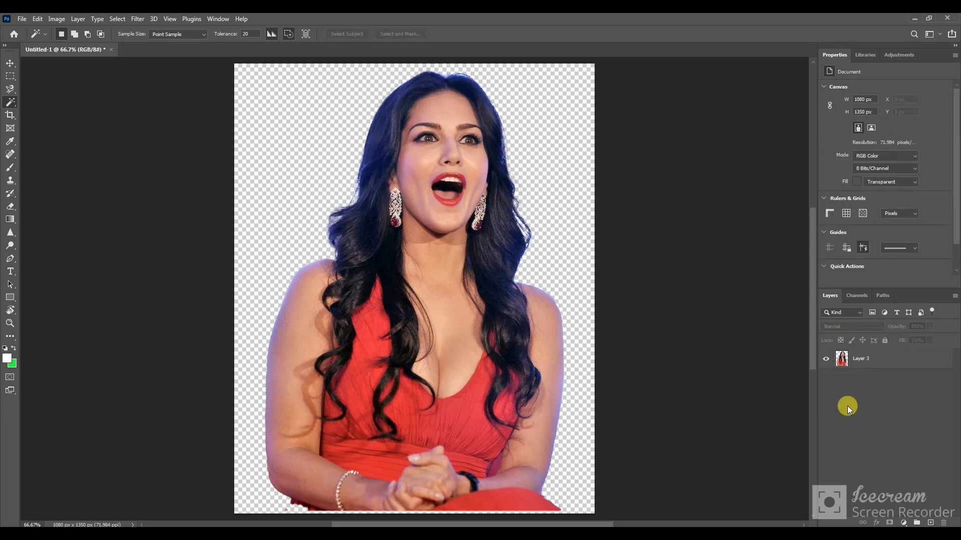
# Paste the blue smoke picture from CorelDRAW onto a new layer and place it beneath the woman's cutout.
pyautogui.hotkey('ctrl', 'shift', 'n')
pyautogui.press('Return')
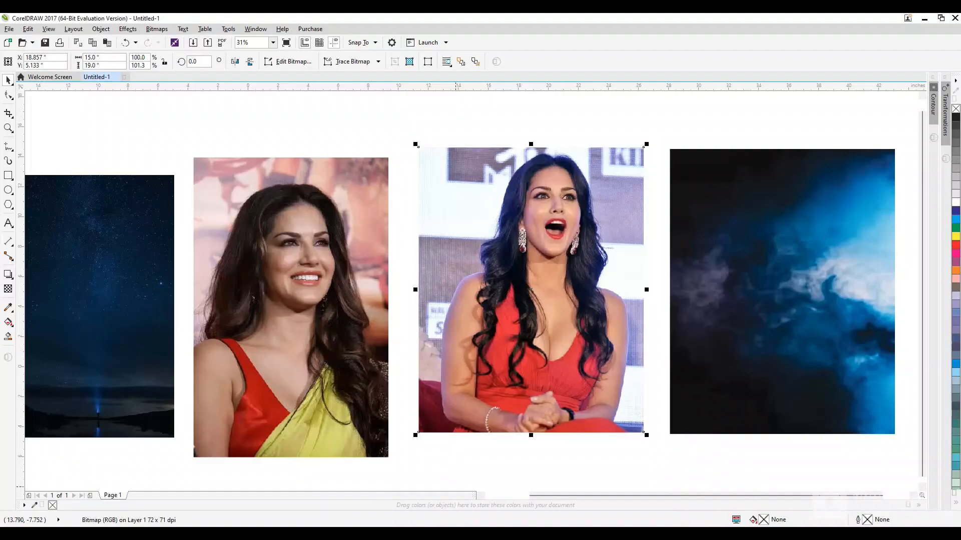
pyautogui.click(755, 314)
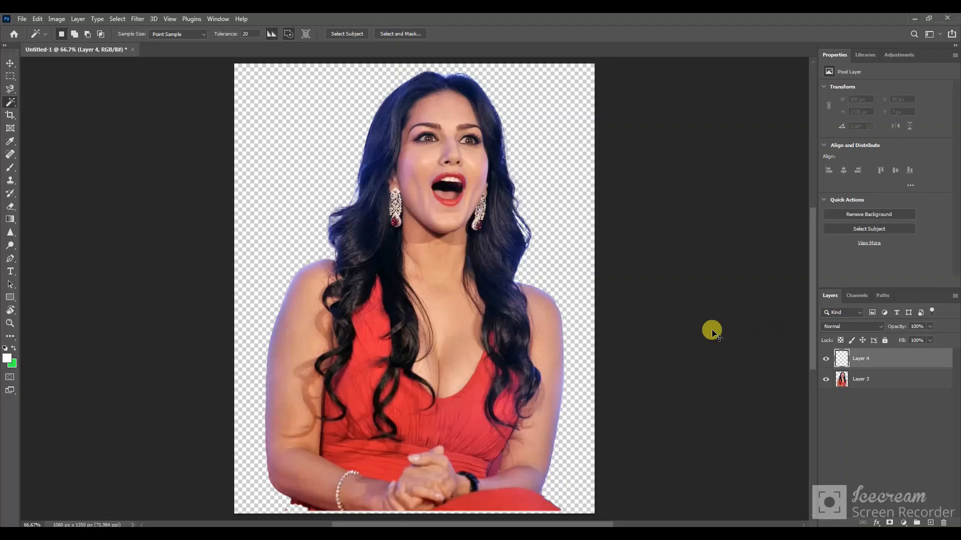
pyautogui.hotkey('ctrl', 'v')
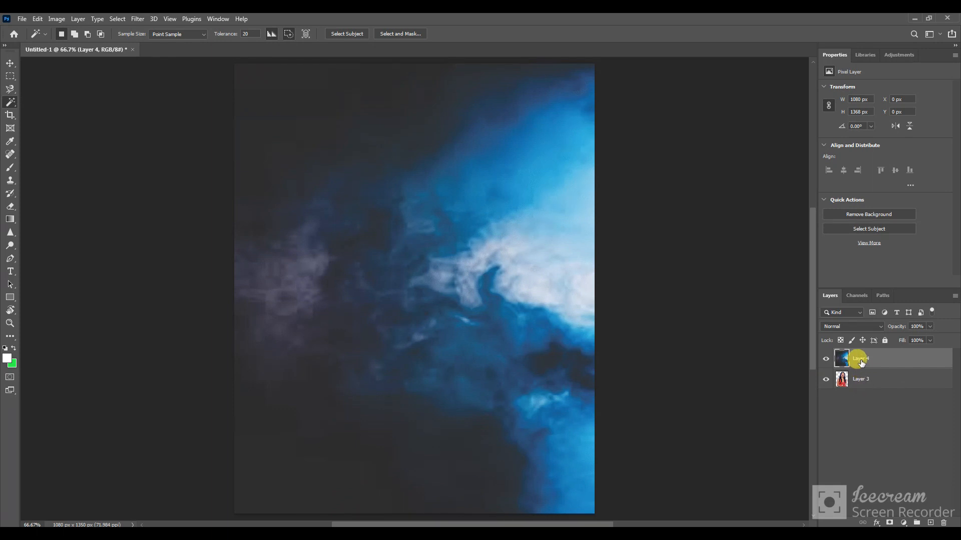
pyautogui.moveTo(860, 362); pyautogui.dragTo(862, 430)
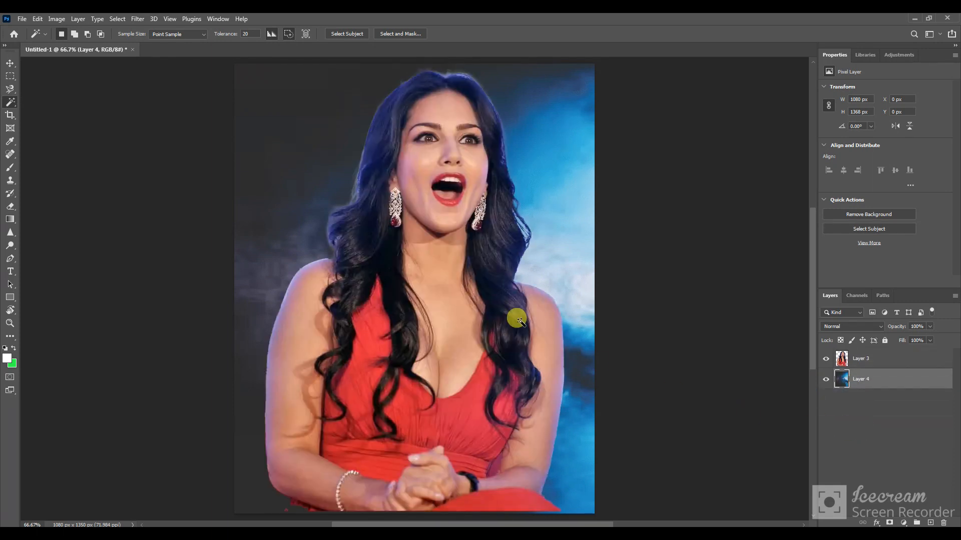
# Extend the canvas with the Crop tool to 1080 x 1368 px to fit the whole smoke picture.
pyautogui.hotkey('ctrl', '-')
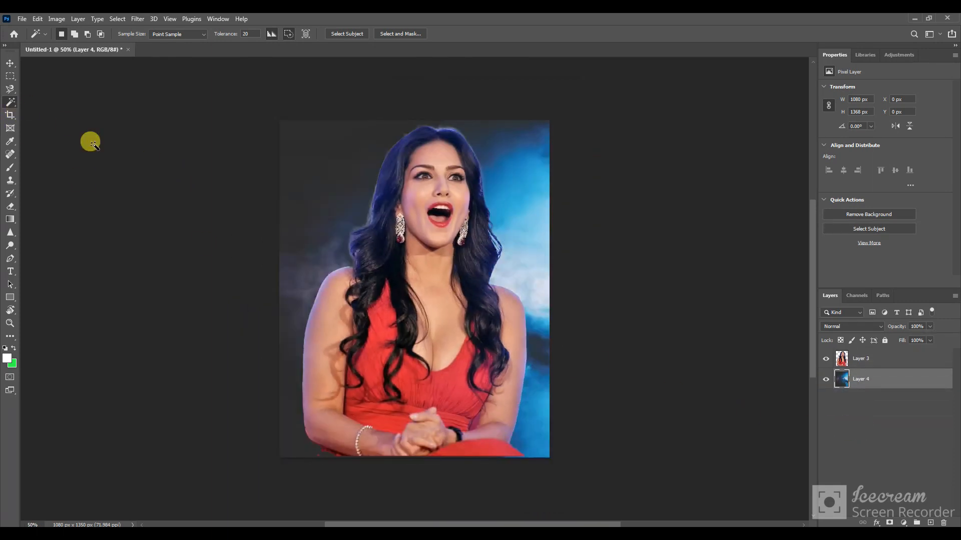
pyautogui.click(10, 116)
pyautogui.moveTo(545, 456)
pyautogui.mouseDown()
pyautogui.moveTo(594, 497)
pyautogui.moveTo(550, 471)
pyautogui.moveTo(545, 450)
pyautogui.moveTo(548, 459)
pyautogui.mouseUp()
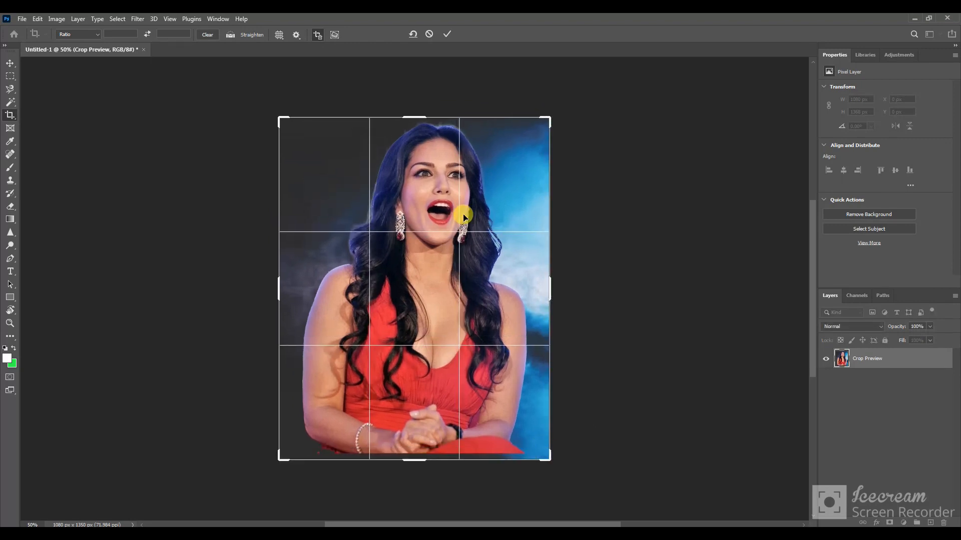
# Scale the woman's cutout to about 91.84% and move it to the lower left of the smoke background.
pyautogui.click(9, 64)
pyautogui.moveTo(448, 180); pyautogui.dragTo(458, 196)
pyautogui.hotkey('ctrl', 't')
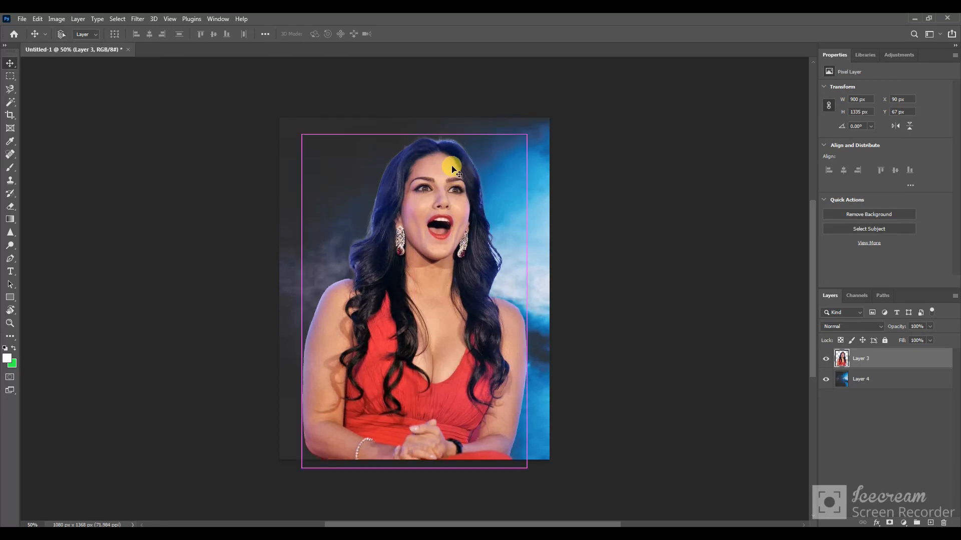
pyautogui.moveTo(526, 134); pyautogui.dragTo(507, 161)
pyautogui.moveTo(447, 297); pyautogui.dragTo(446, 298)
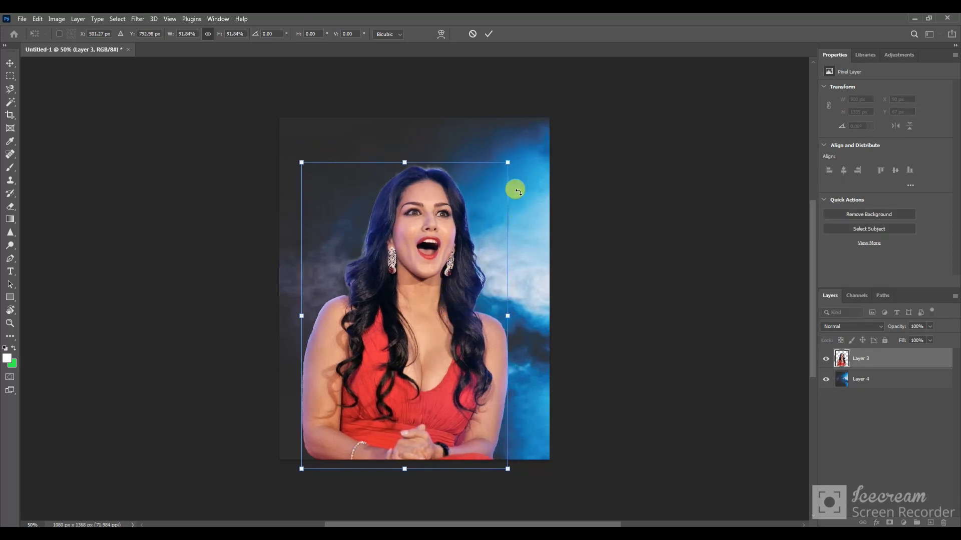
pyautogui.click(10, 63)
pyautogui.moveTo(420, 295); pyautogui.dragTo(405, 297)
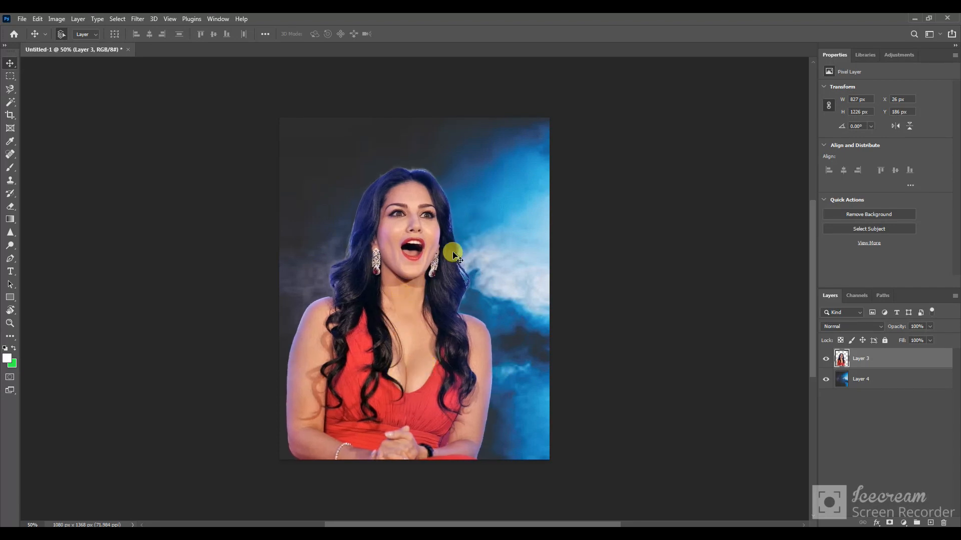
# Erase the pale fringe along the top and upper-left edge of the woman's hair with the size 20 Eraser.
pyautogui.hotkey('ctrl', '+')
pyautogui.hotkey('ctrl', '+')
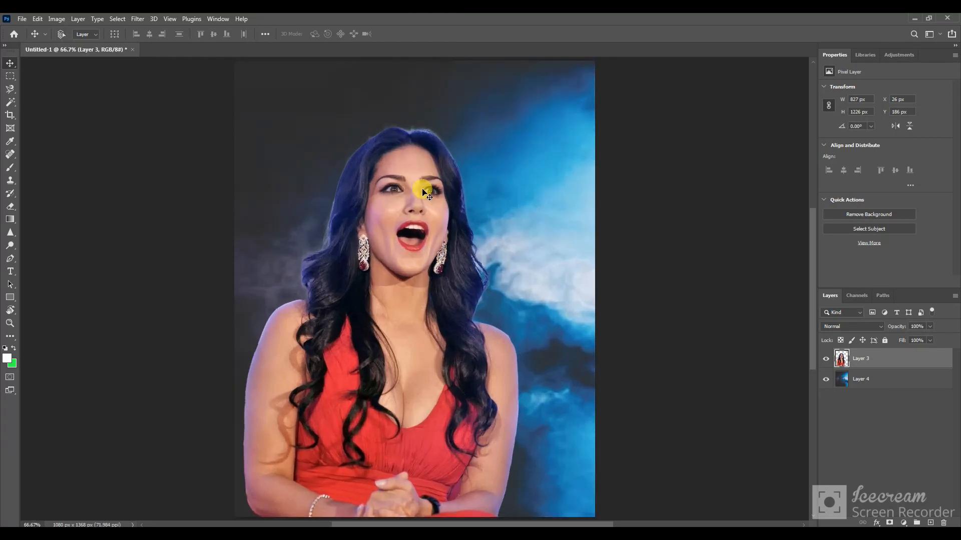
pyautogui.scroll(3, 408, 178)
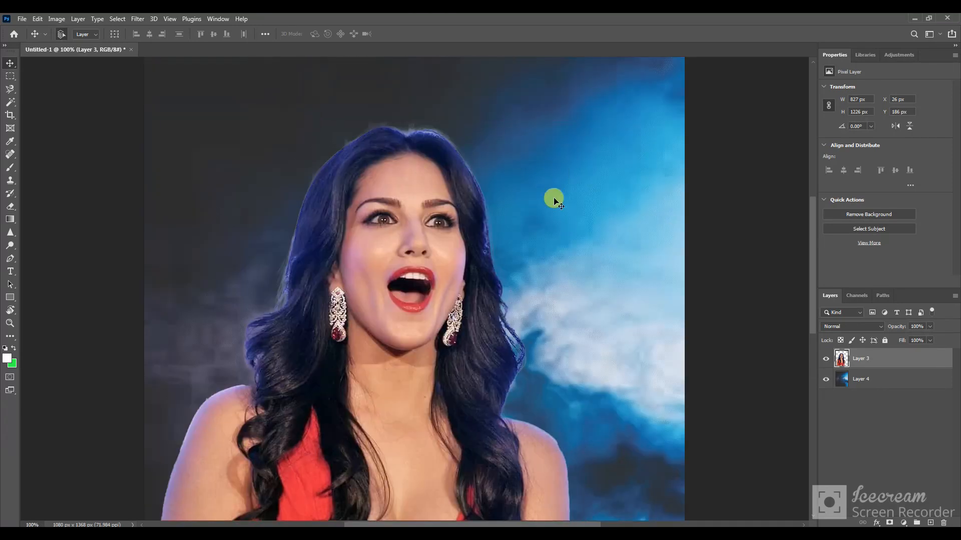
pyautogui.scroll(1, 843, 388)
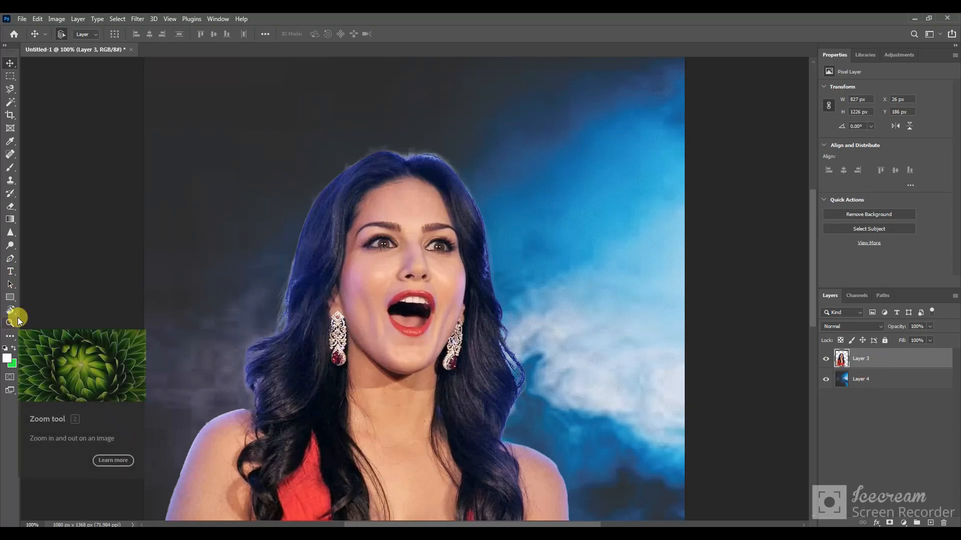
pyautogui.press('e')
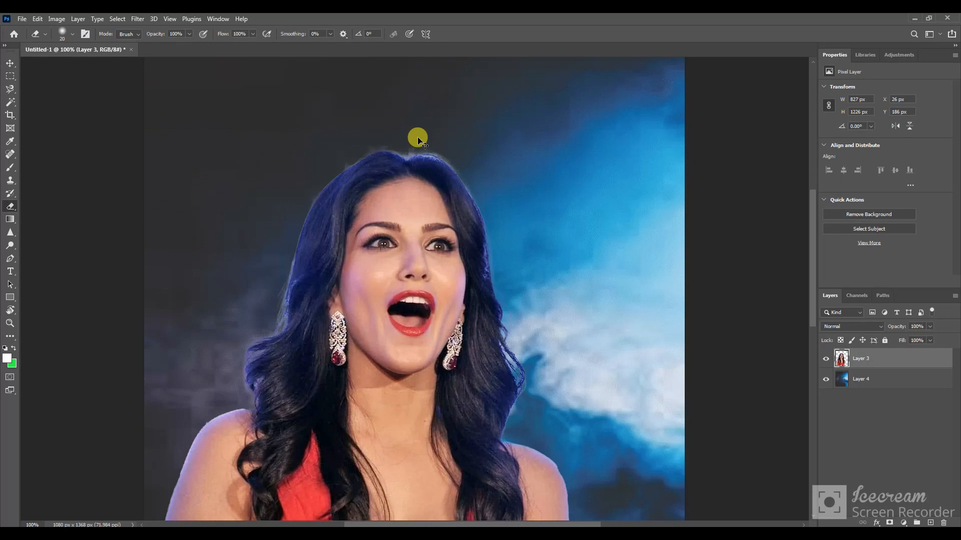
pyautogui.hotkey('ctrl', '+')
pyautogui.scroll(3, 418, 161)
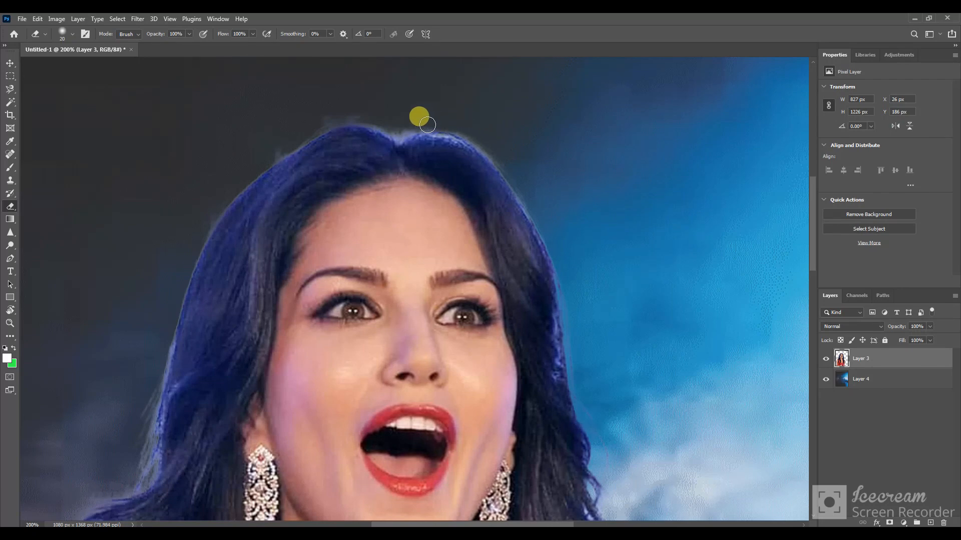
pyautogui.moveTo(366, 115)
pyautogui.mouseDown()
pyautogui.moveTo(324, 111)
pyautogui.moveTo(333, 110)
pyautogui.moveTo(256, 159)
pyautogui.moveTo(328, 125)
pyautogui.moveTo(241, 171)
pyautogui.moveTo(193, 238)
pyautogui.moveTo(189, 264)
pyautogui.mouseUp()
pyautogui.moveTo(348, 222); pyautogui.dragTo(352, 201)
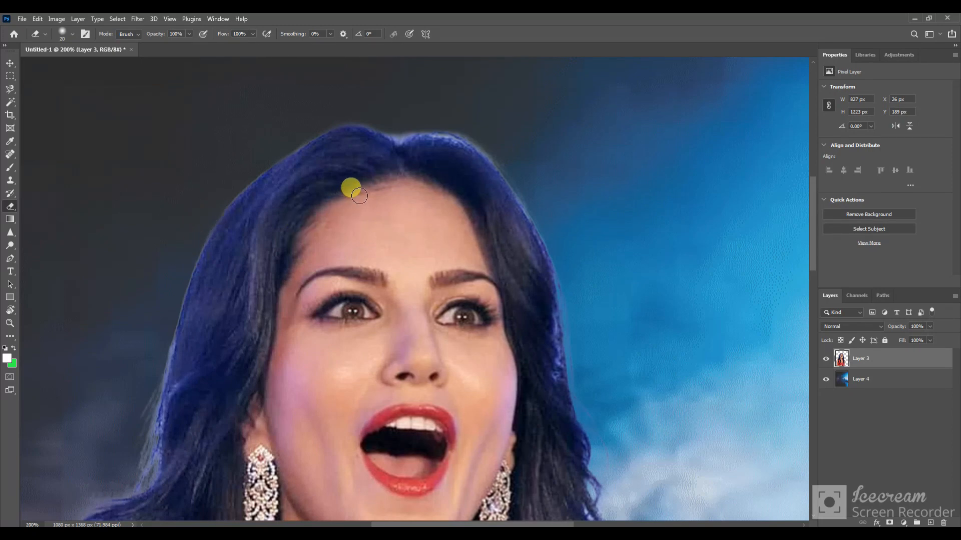
# Erase the flyaway strands along the left side of the hair and the fringe on the right side.
pyautogui.scroll(-3, 359, 195)
pyautogui.moveTo(136, 296)
pyautogui.mouseDown()
pyautogui.moveTo(146, 362)
pyautogui.moveTo(153, 314)
pyautogui.moveTo(150, 354)
pyautogui.moveTo(137, 394)
pyautogui.moveTo(143, 369)
pyautogui.moveTo(106, 418)
pyautogui.moveTo(135, 404)
pyautogui.moveTo(82, 424)
pyautogui.mouseUp()
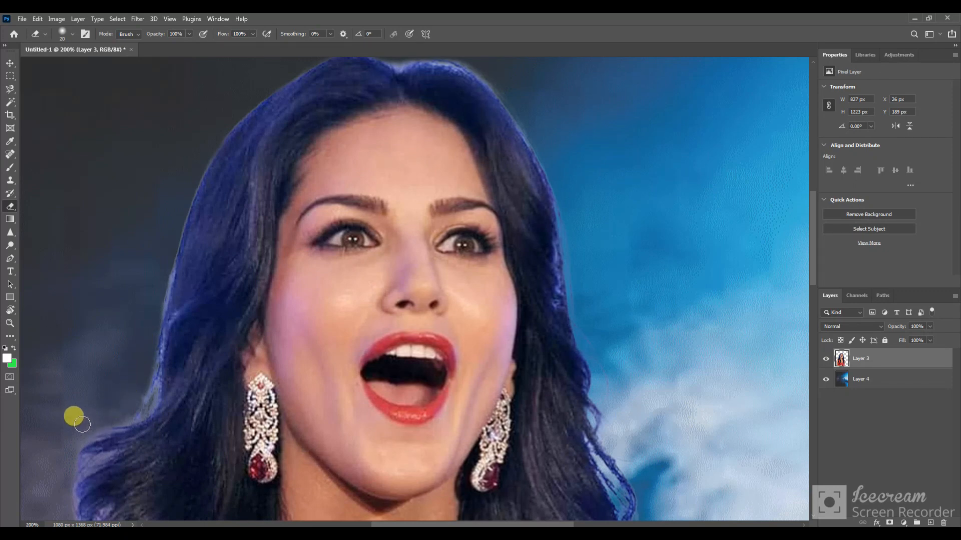
pyautogui.scroll(-5, 292, 274)
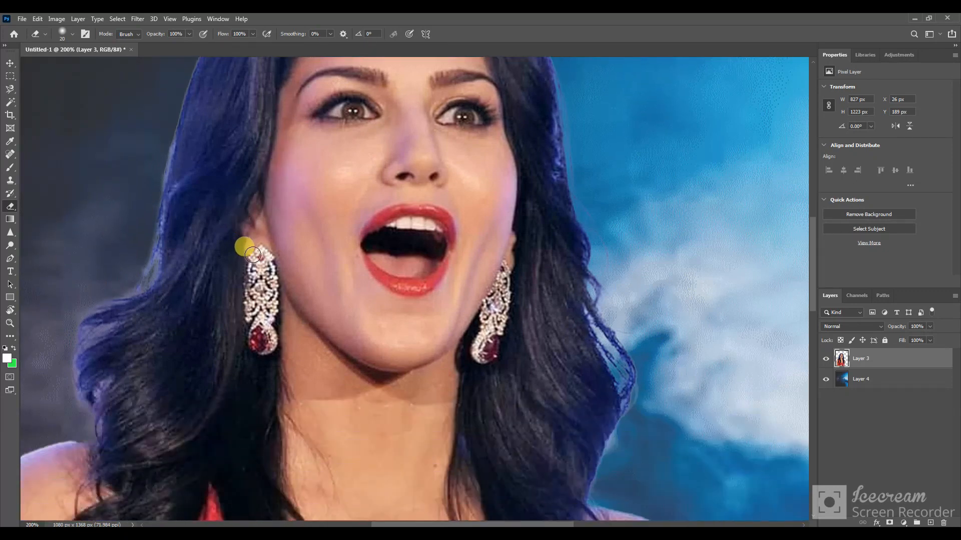
pyautogui.moveTo(617, 294)
pyautogui.mouseDown()
pyautogui.moveTo(630, 333)
pyautogui.moveTo(608, 299)
pyautogui.moveTo(611, 257)
pyautogui.moveTo(598, 231)
pyautogui.moveTo(608, 275)
pyautogui.moveTo(572, 126)
pyautogui.moveTo(582, 168)
pyautogui.moveTo(567, 185)
pyautogui.moveTo(566, 211)
pyautogui.moveTo(580, 255)
pyautogui.moveTo(565, 178)
pyautogui.mouseUp()
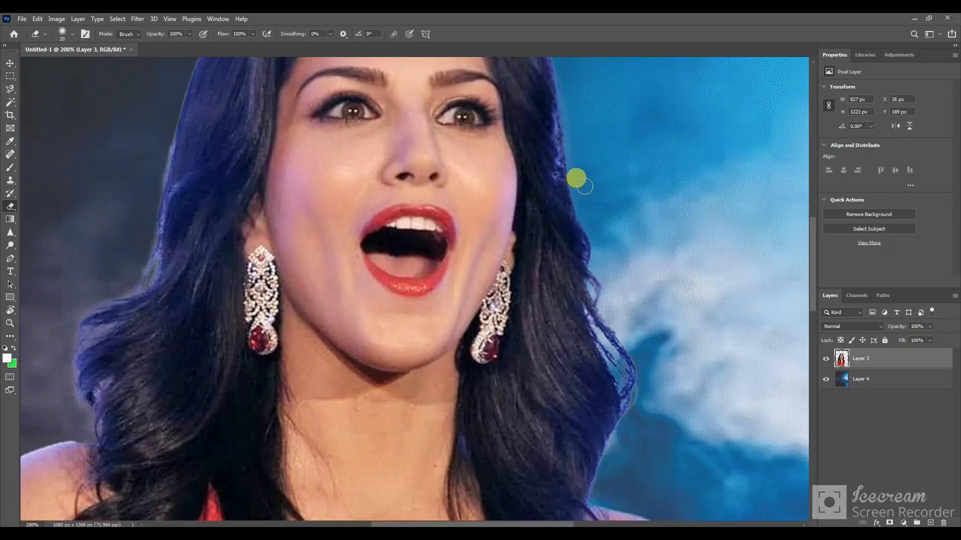
# Erase the light halo around the hair parting and along the upper-right edge of the head.
pyautogui.scroll(2, 582, 167)
pyautogui.scroll(3, 583, 168)
pyautogui.scroll(2, 530, 199)
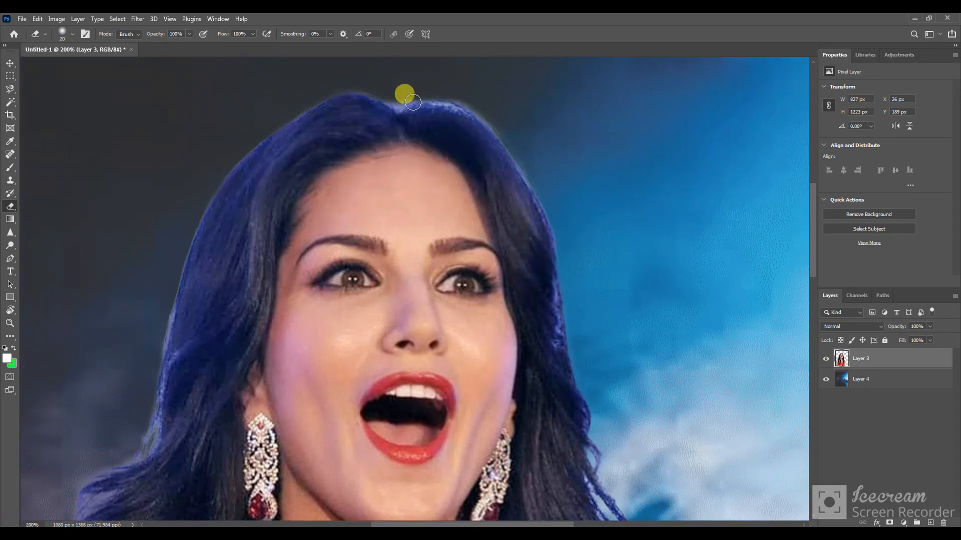
pyautogui.moveTo(405, 95); pyautogui.dragTo(391, 98)
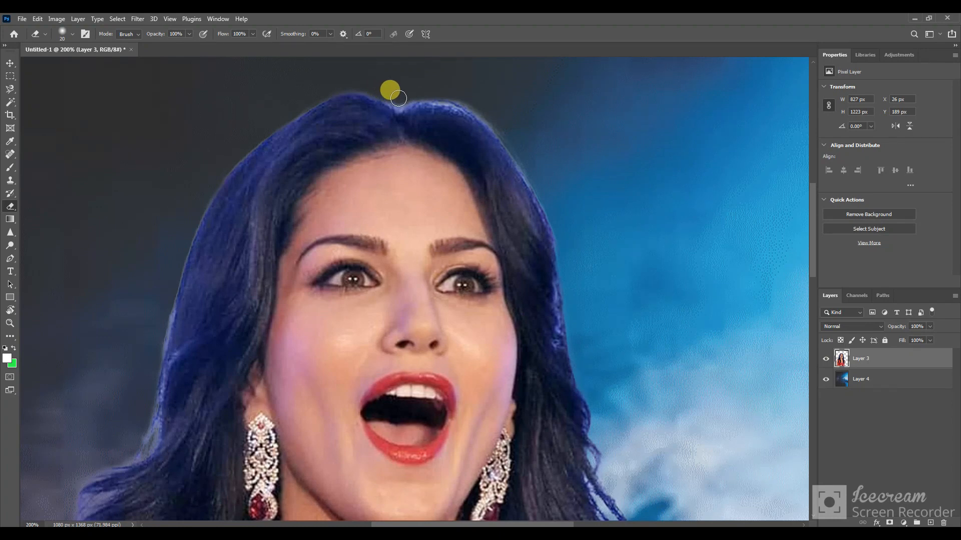
pyautogui.moveTo(397, 89)
pyautogui.mouseDown()
pyautogui.moveTo(465, 88)
pyautogui.moveTo(609, 180)
pyautogui.moveTo(527, 241)
pyautogui.moveTo(618, 300)
pyautogui.moveTo(651, 378)
pyautogui.moveTo(645, 407)
pyautogui.moveTo(656, 440)
pyautogui.moveTo(645, 306)
pyautogui.moveTo(626, 275)
pyautogui.moveTo(656, 268)
pyautogui.moveTo(474, 247)
pyautogui.mouseUp()
# Inspect the cutout's lower hair, shoulder and arm edges against the blue smoke background.
pyautogui.scroll(-6, 528, 240)
pyautogui.scroll(-4, 656, 440)
pyautogui.scroll(-4, 639, 276)
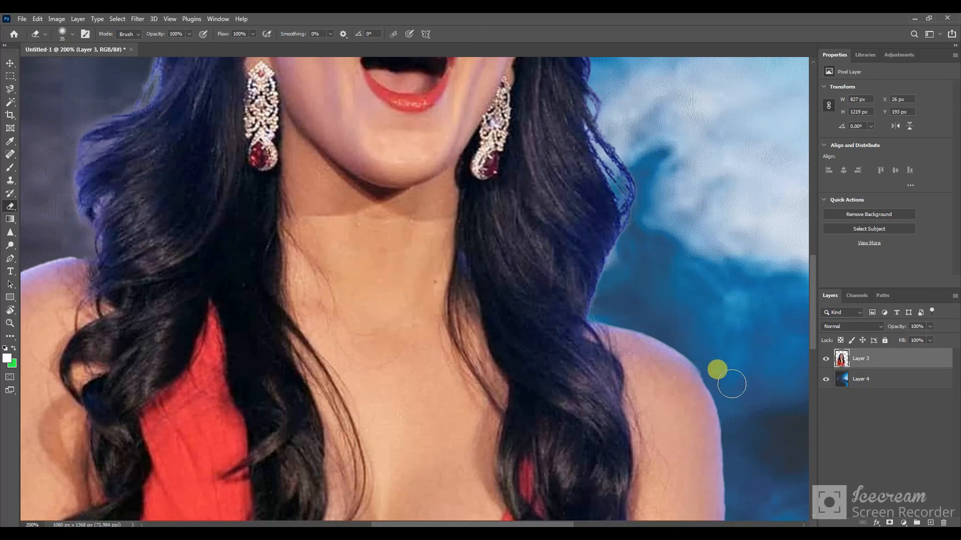
pyautogui.scroll(-7, 642, 276)
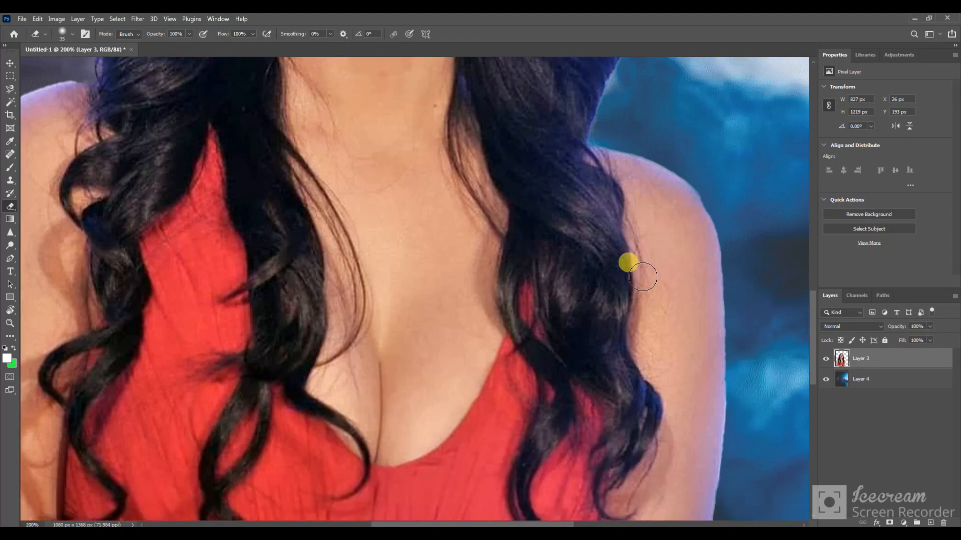
pyautogui.hotkey('ctrl', '-')
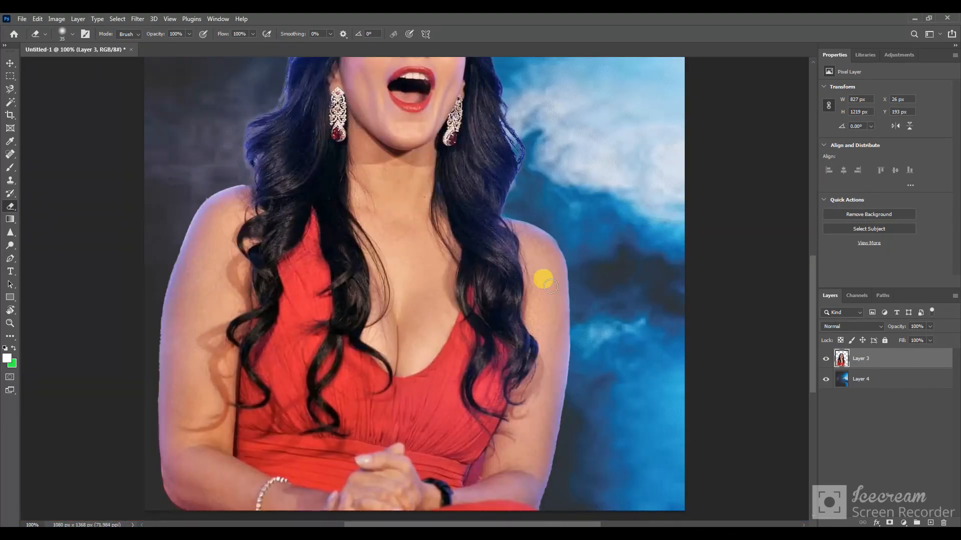
pyautogui.hotkey('ctrl', '+')
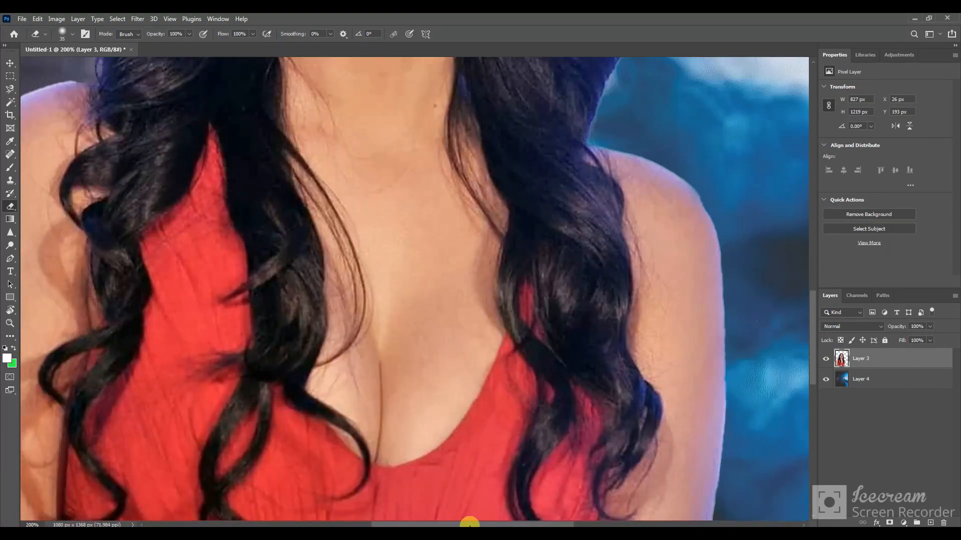
# Erase the rough fringe along the outer edge of the left shoulder and upper arm with the Eraser reduced to size 20.
pyautogui.moveTo(477, 523); pyautogui.dragTo(389, 523)
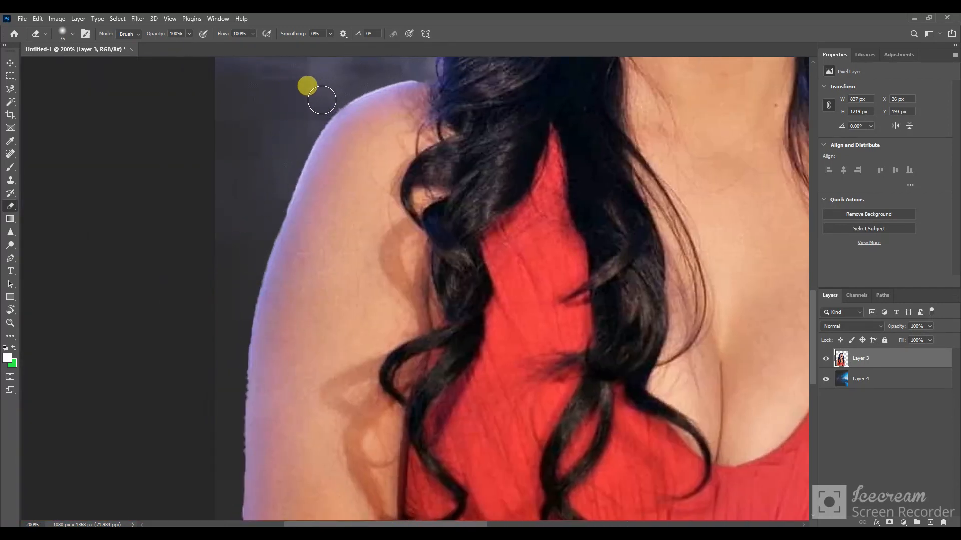
pyautogui.press('[')
pyautogui.press('[')
pyautogui.press('[')
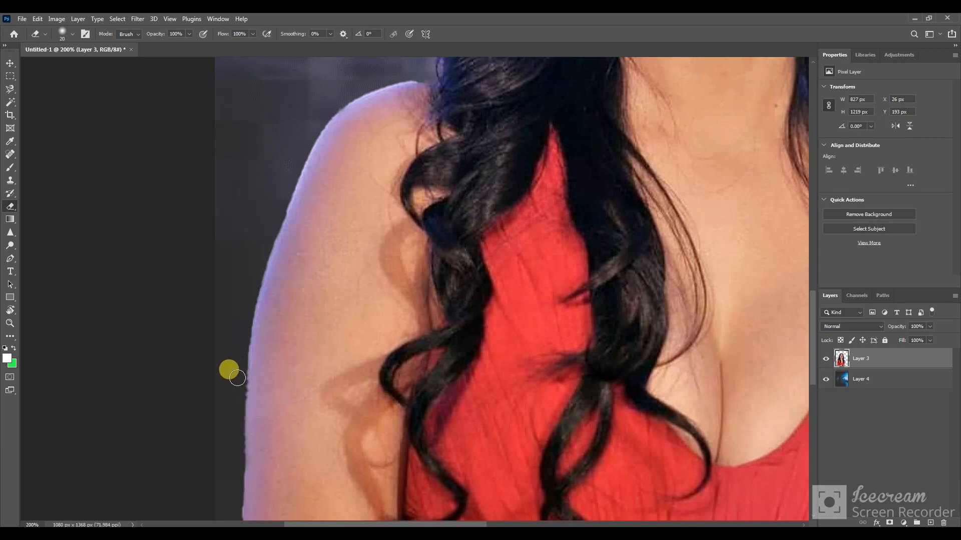
# Try the Background Eraser and the Magic Eraser on the pale fringe along the left arm's outer edge.
pyautogui.rightClick(14, 212)
pyautogui.click(50, 216)
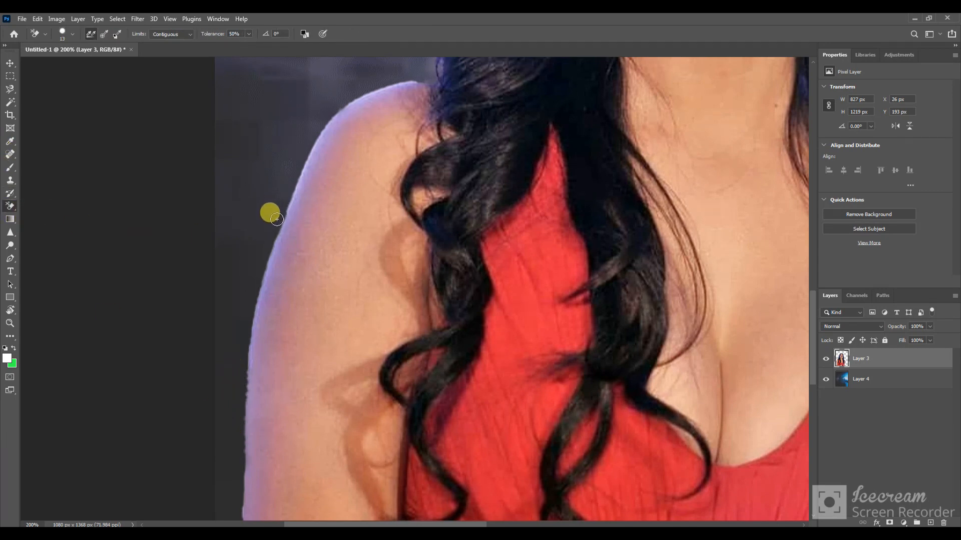
pyautogui.moveTo(264, 278)
pyautogui.mouseDown()
pyautogui.moveTo(247, 328)
pyautogui.moveTo(263, 278)
pyautogui.mouseUp()
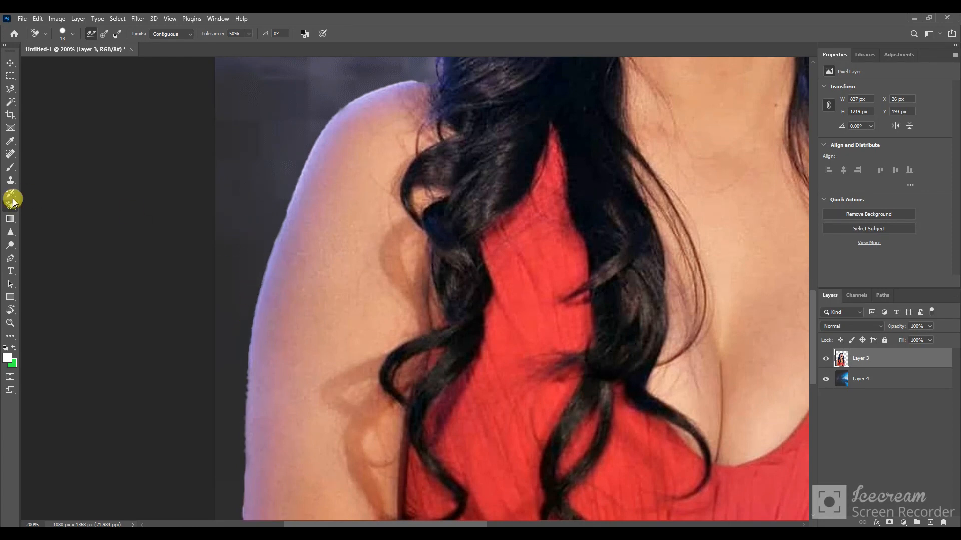
pyautogui.rightClick(12, 210)
pyautogui.click(47, 227)
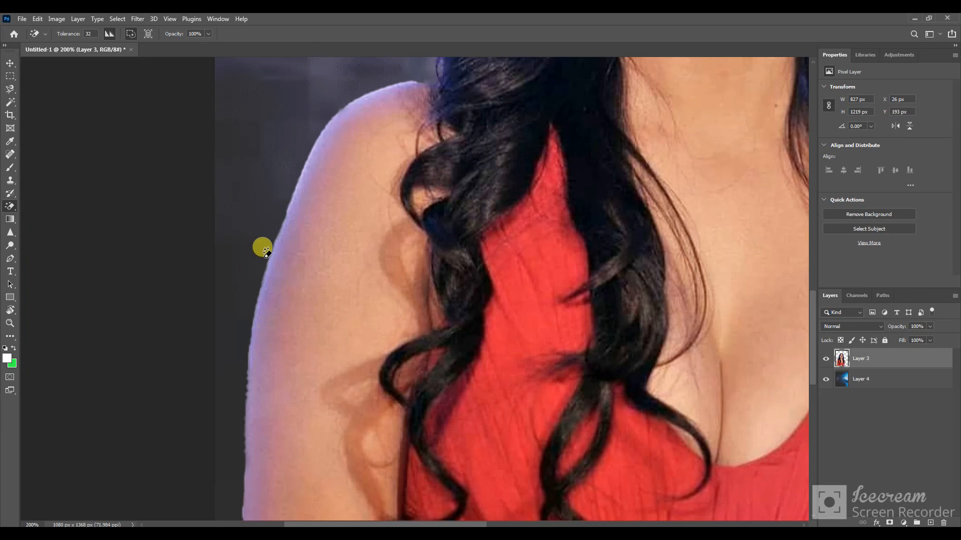
pyautogui.click(270, 255)
pyautogui.hotkey('ctrl', 'z')
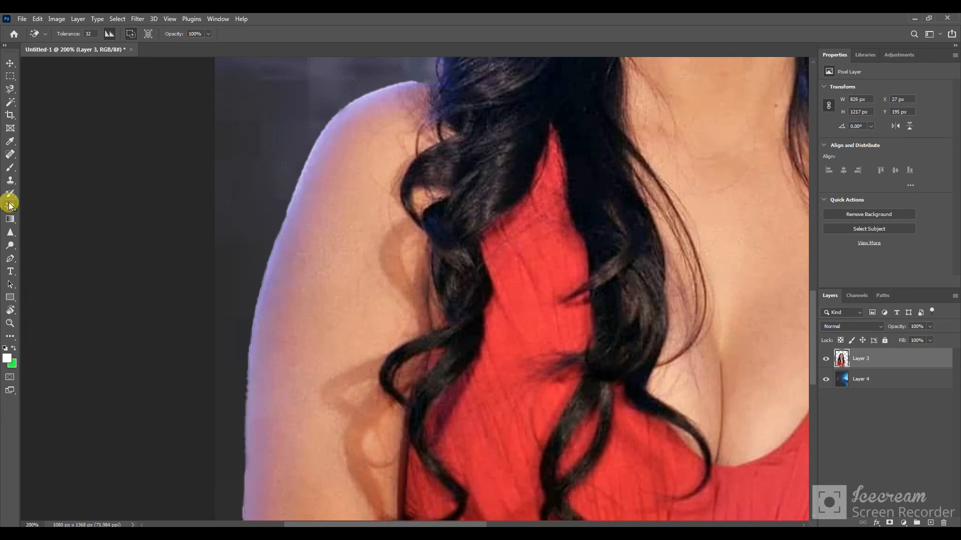
# Switch back to the regular Eraser and clean the left arm's outer edge down towards the elbow.
pyautogui.rightClick(9, 199)
pyautogui.rightClick(10, 209)
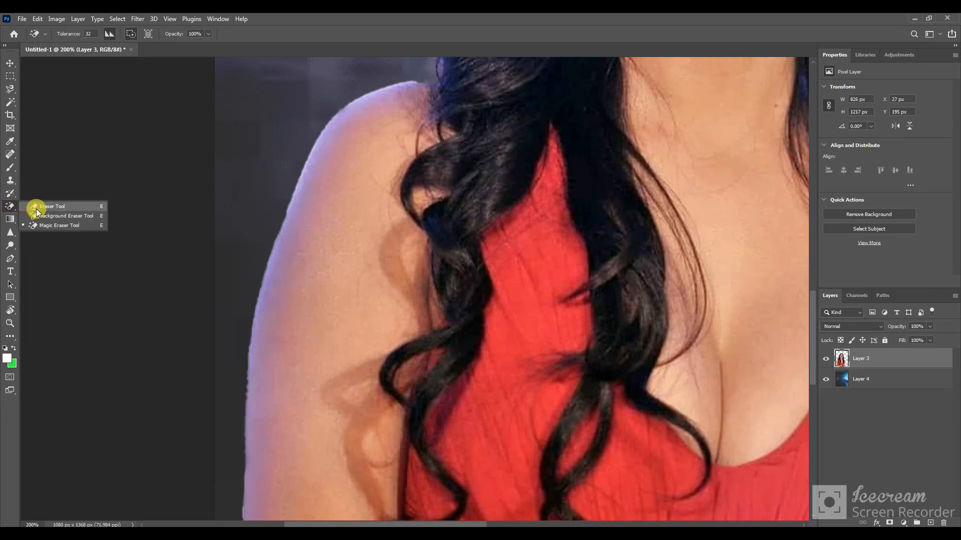
pyautogui.click(38, 208)
pyautogui.moveTo(261, 260); pyautogui.dragTo(235, 381)
pyautogui.scroll(-3, 279, 257)
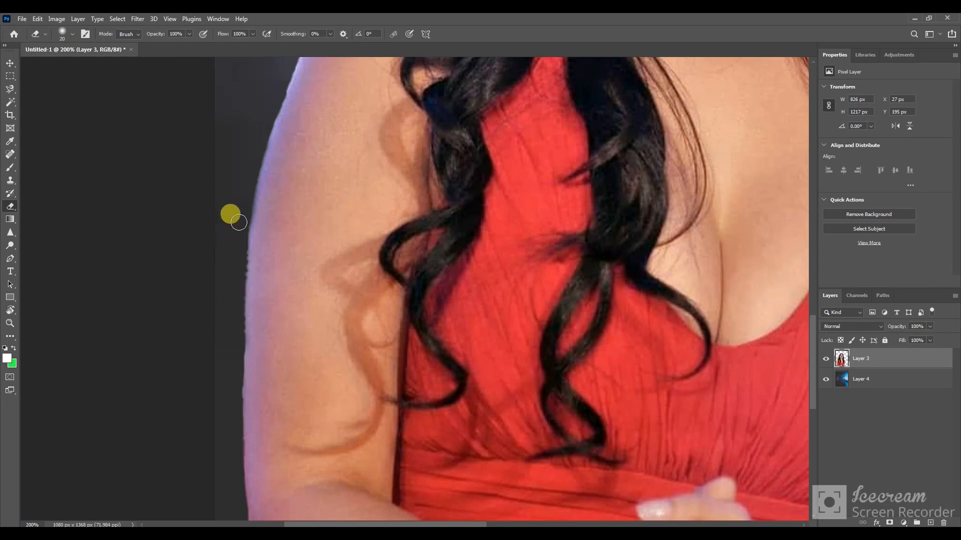
# Fill the blue smoke background layer with the green background color and deselect the layer.
pyautogui.scroll(-5, 238, 223)
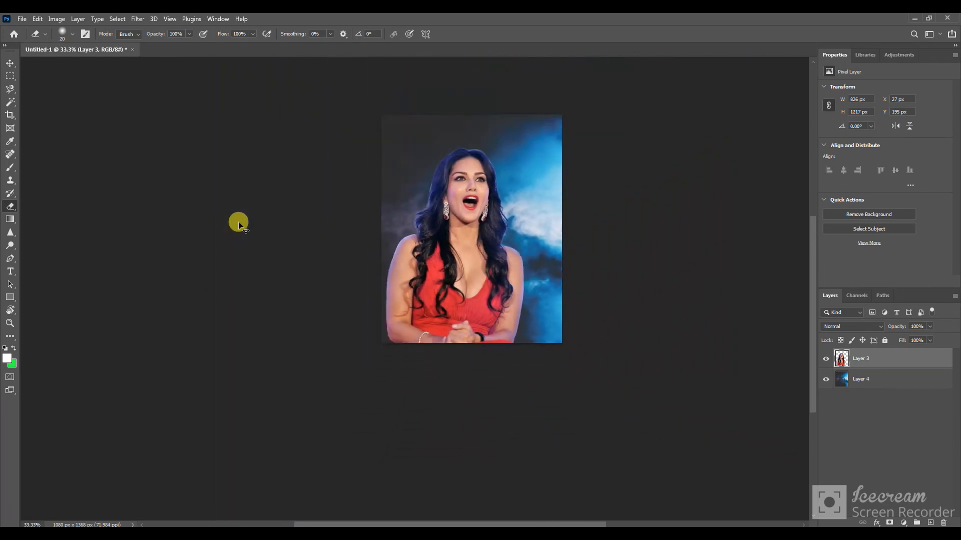
pyautogui.scroll(3, 529, 204)
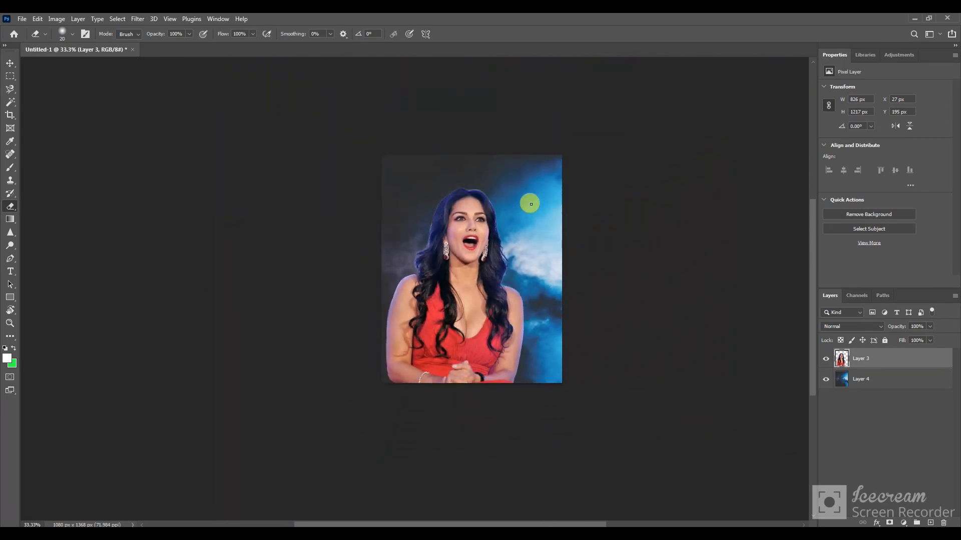
pyautogui.click(9, 62)
pyautogui.click(599, 244)
pyautogui.moveTo(555, 289)
pyautogui.mouseDown()
pyautogui.moveTo(514, 274)
pyautogui.moveTo(554, 289)
pyautogui.mouseUp()
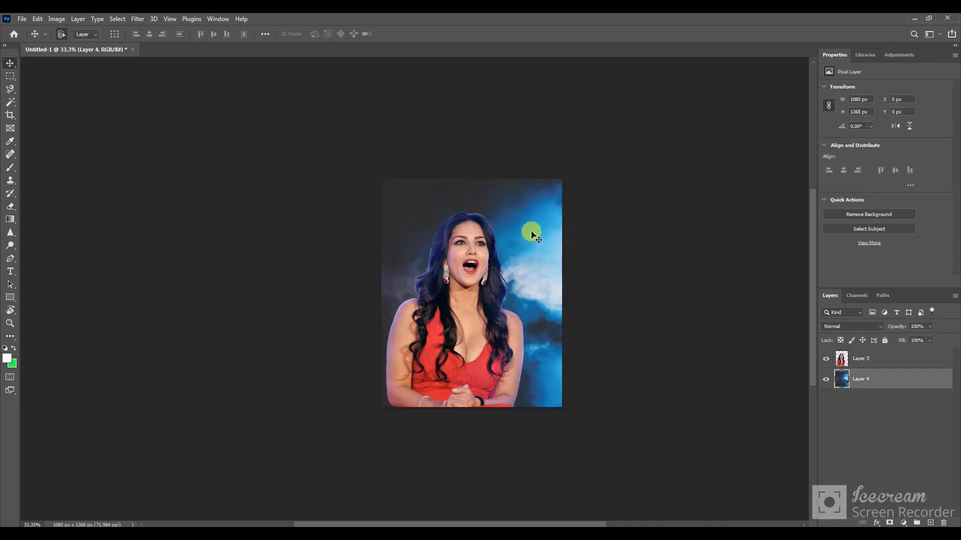
pyautogui.hotkey('ctrl', 'BackSpace')
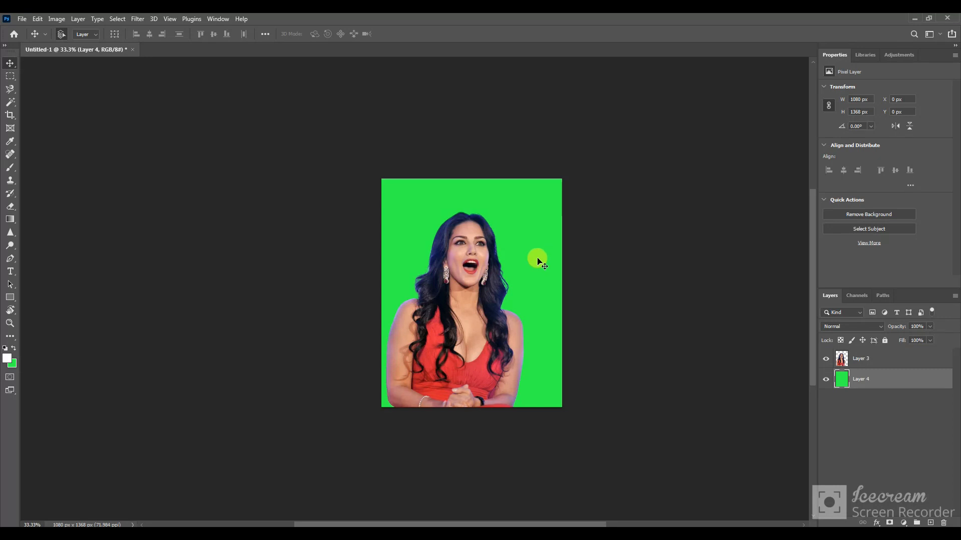
pyautogui.click(302, 231)
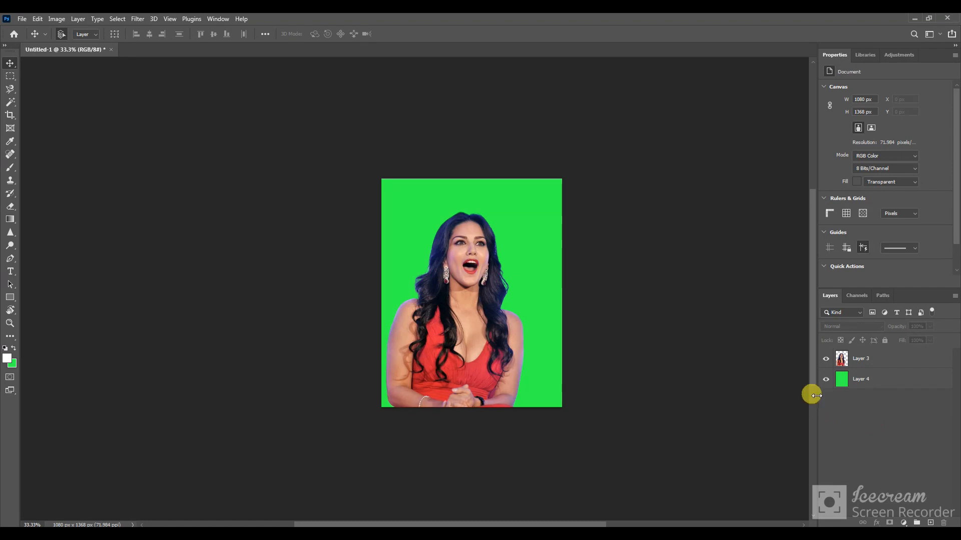
# Copy the smiling portrait in the yellow sari from CorelDRAW and paste it into a new 452 x 679 px Photoshop document.
pyautogui.hotkey('alt', 'Tab')
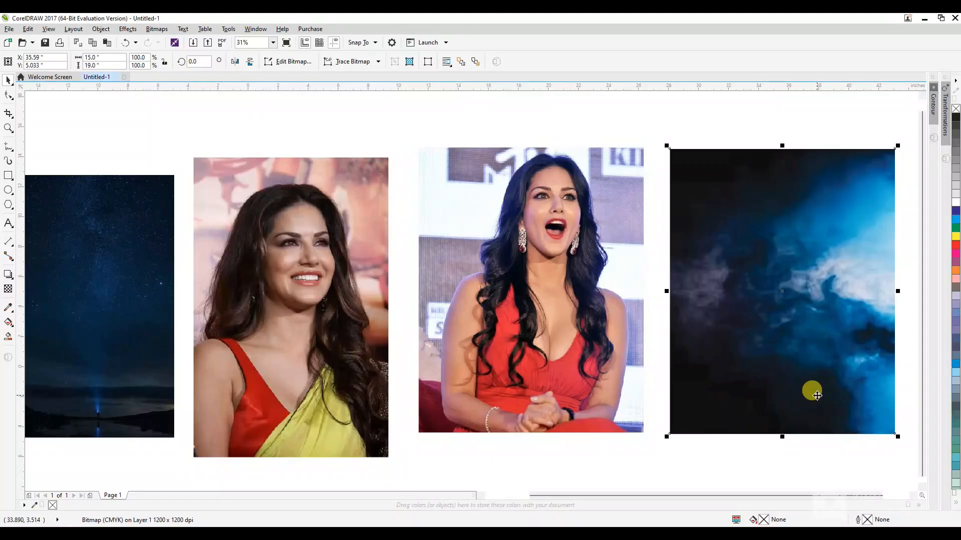
pyautogui.click(340, 287)
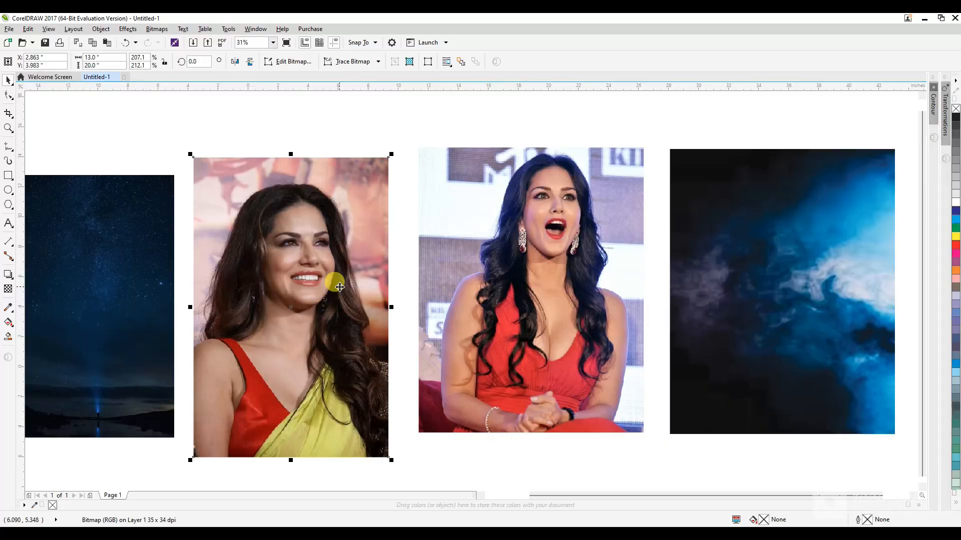
pyautogui.hotkey('alt', 'Tab')
pyautogui.hotkey('ctrl', 'n')
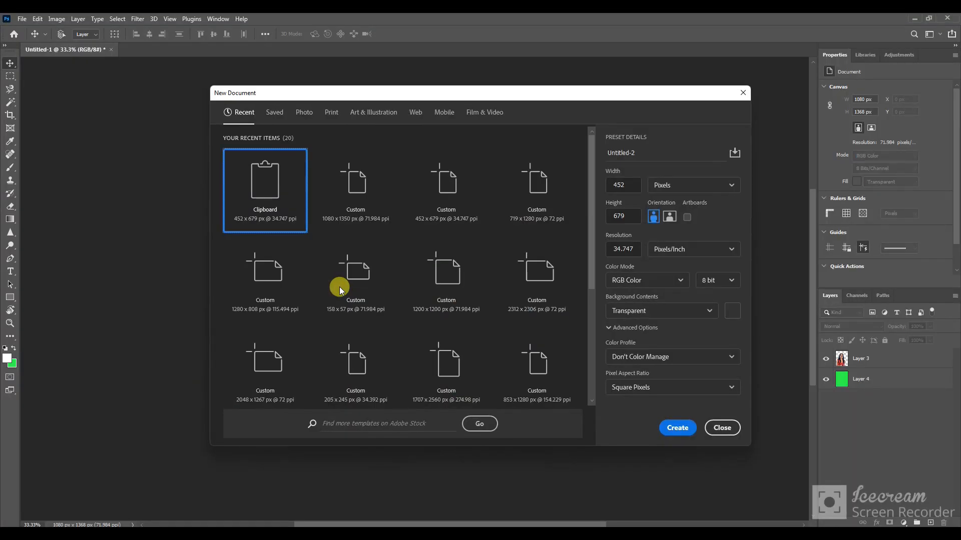
pyautogui.press('Return')
pyautogui.hotkey('ctrl', 'v')
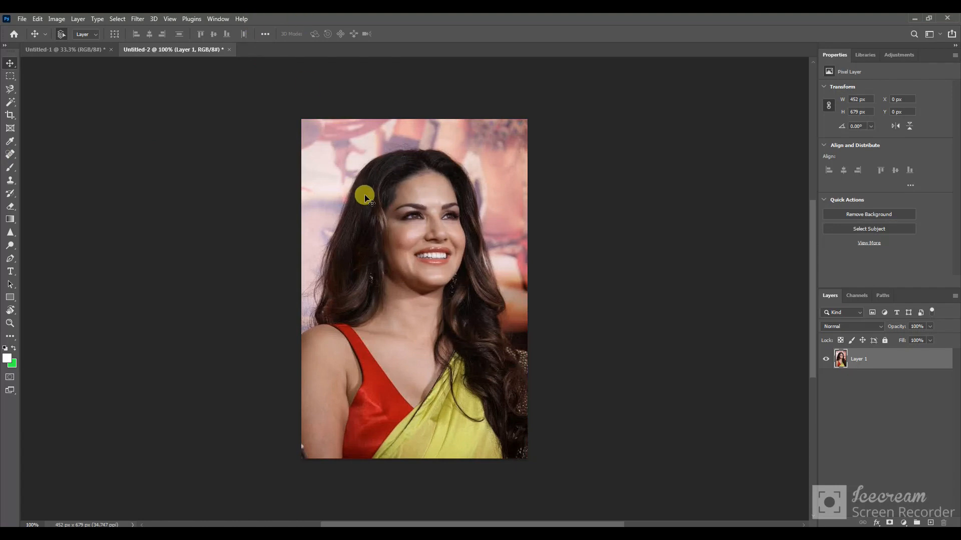
# Separate the woman onto her own layer using Select Subject and delete the leftover background layer.
pyautogui.click(10, 102)
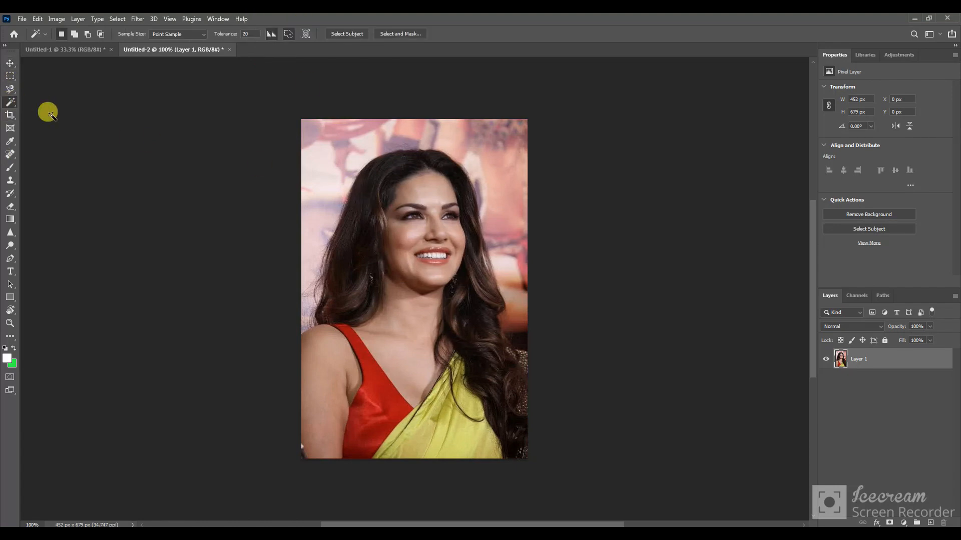
pyautogui.click(349, 34)
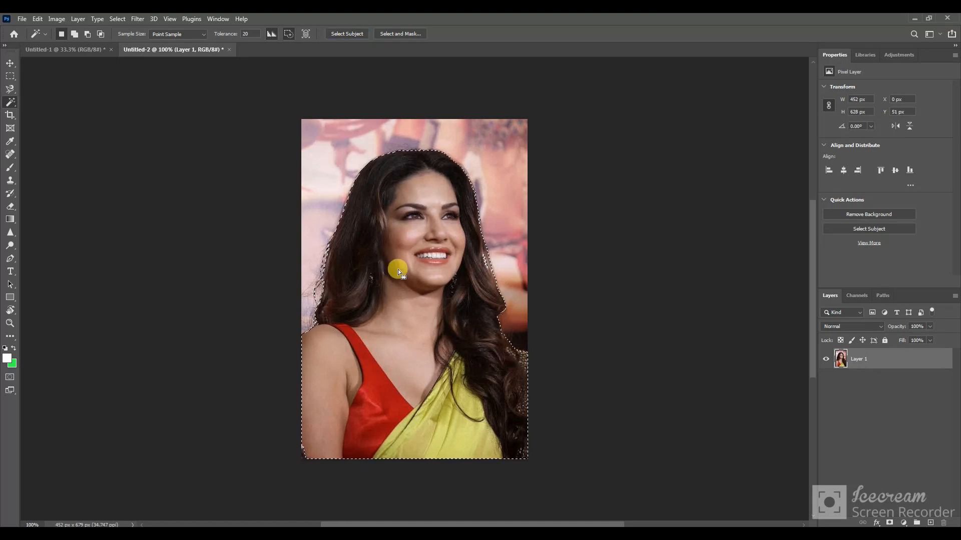
pyautogui.press('Delete')
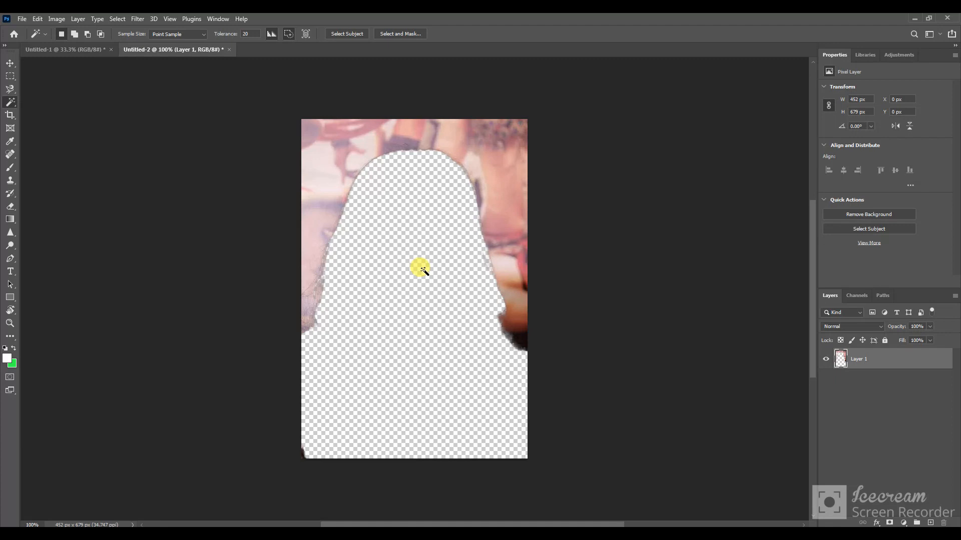
pyautogui.hotkey('ctrl', 'v')
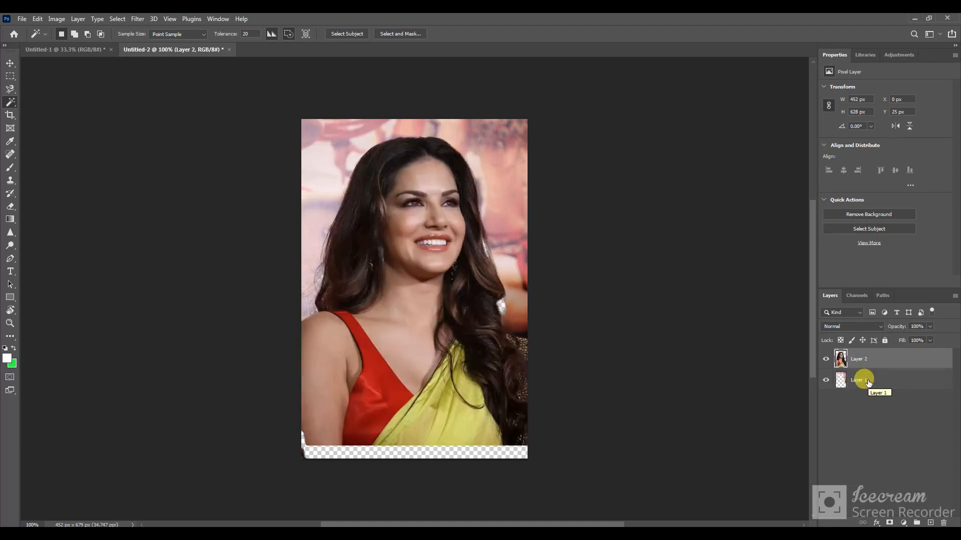
pyautogui.click(851, 384)
pyautogui.press('Delete')
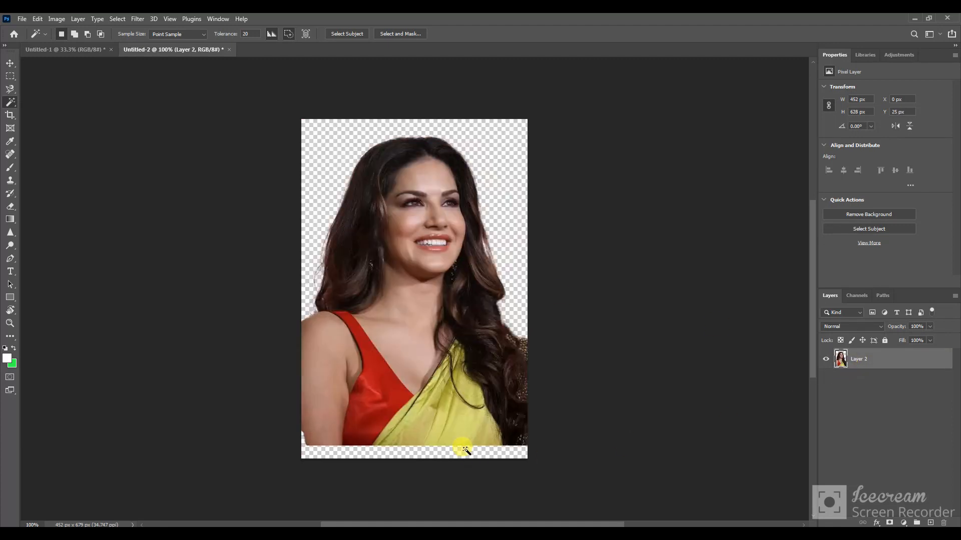
# Move the cutout down to the lower edge of the canvas and check its edges up close.
pyautogui.click(10, 63)
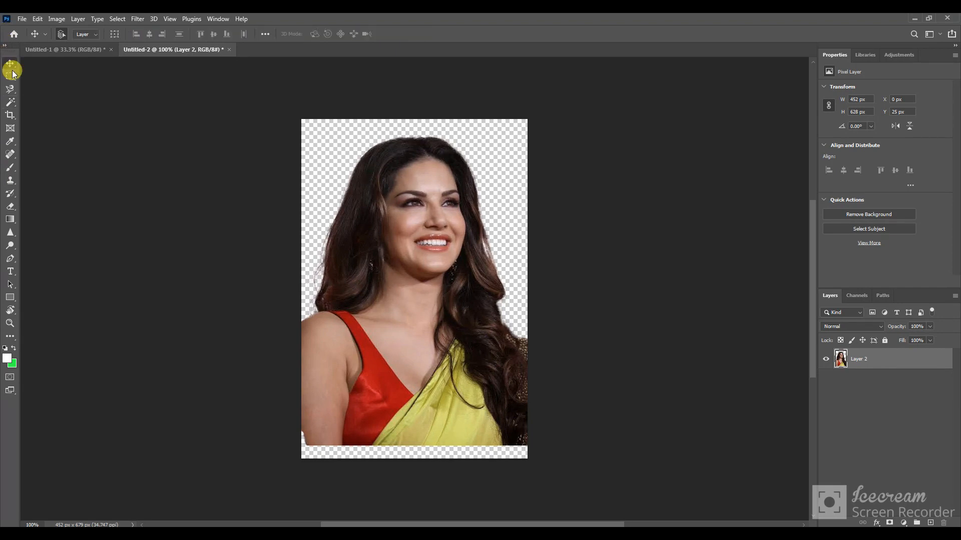
pyautogui.moveTo(398, 305); pyautogui.dragTo(400, 318)
pyautogui.hotkey('ctrl', '+')
pyautogui.scroll(-2, 407, 300)
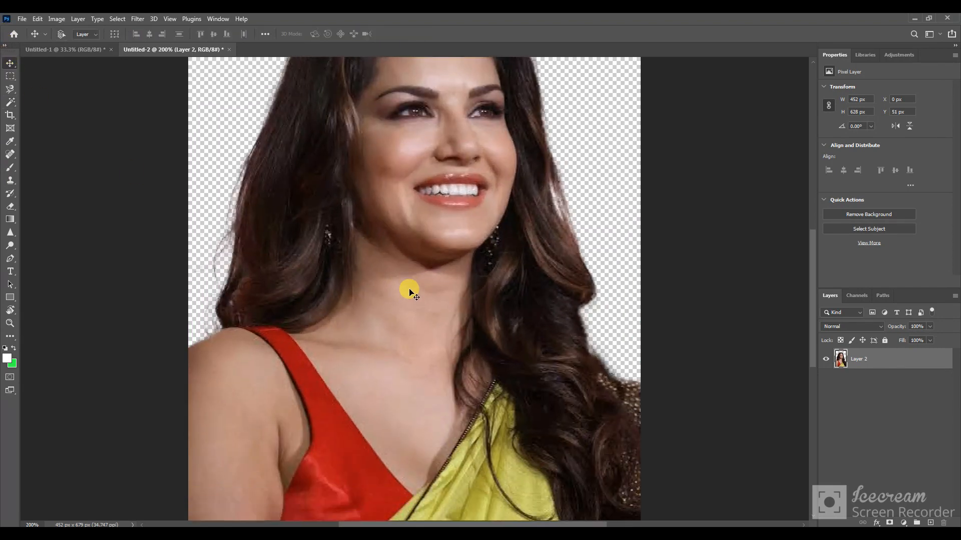
pyautogui.hotkey('ctrl', '-')
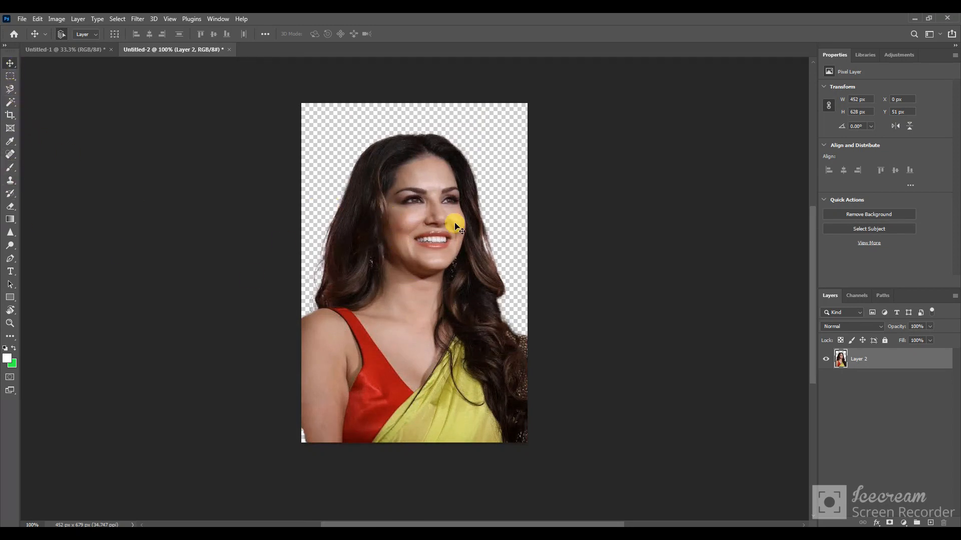
pyautogui.press('z')
pyautogui.moveTo(435, 236); pyautogui.dragTo(453, 252)
pyautogui.click(9, 63)
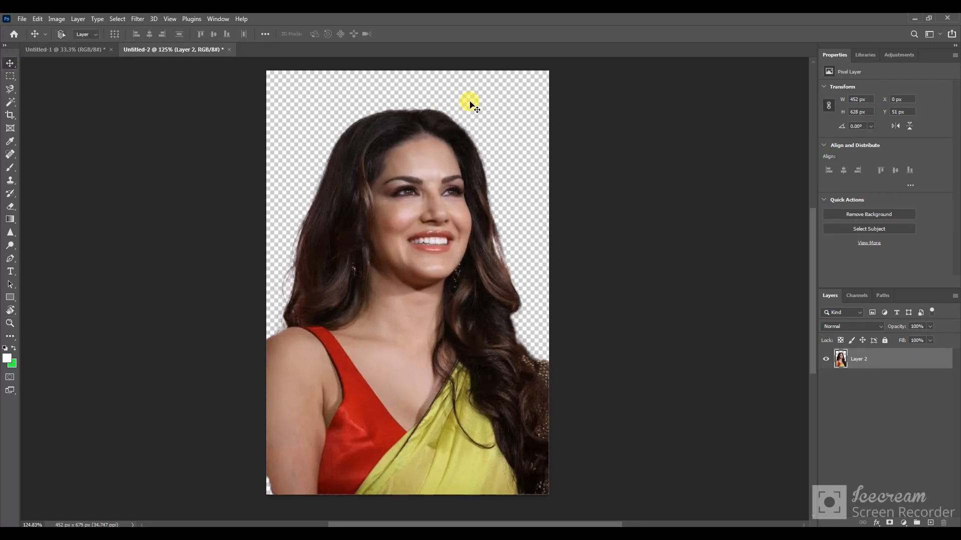
# Place a new layer filled with the green background color behind the cutout and lower the cutout to Y 86 px.
pyautogui.hotkey('ctrl', 'shift', 'n')
pyautogui.press('Return')
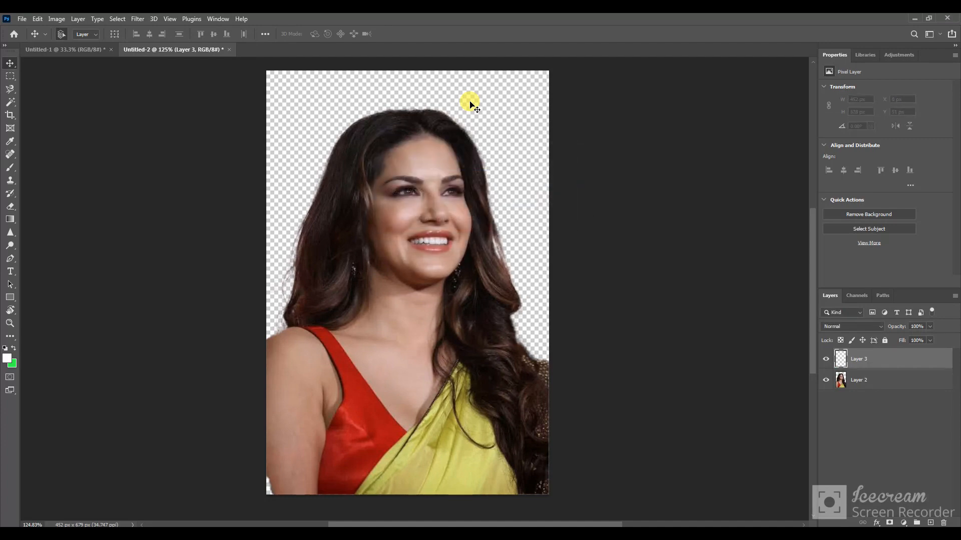
pyautogui.hotkey('alt', 'BackSpace')
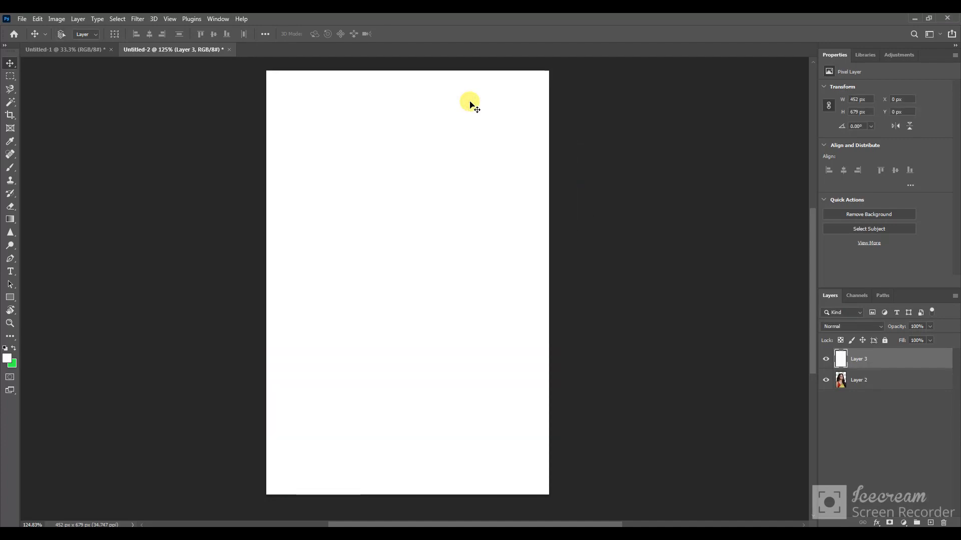
pyautogui.hotkey('ctrl', 'BackSpace')
pyautogui.moveTo(879, 359); pyautogui.dragTo(880, 424)
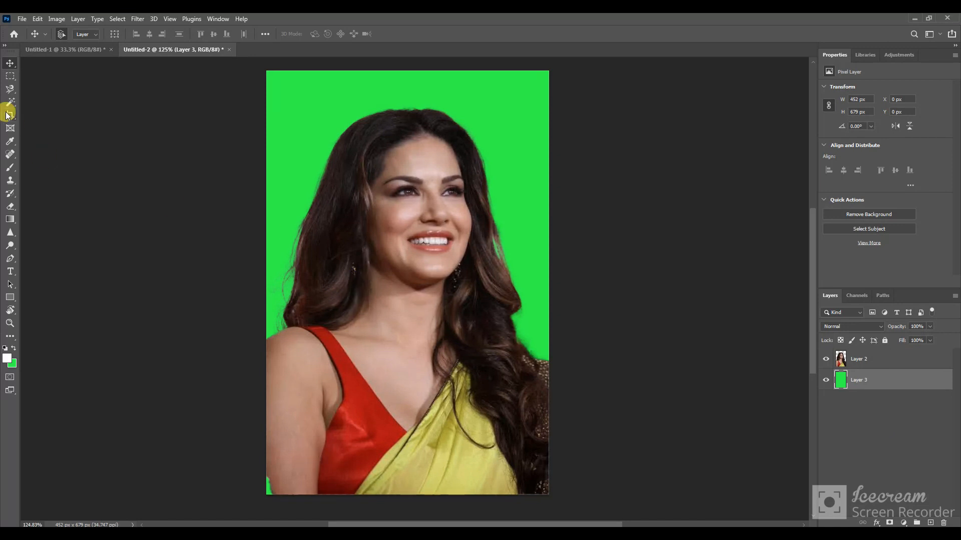
pyautogui.moveTo(406, 233); pyautogui.dragTo(397, 214)
pyautogui.moveTo(347, 433); pyautogui.dragTo(350, 434)
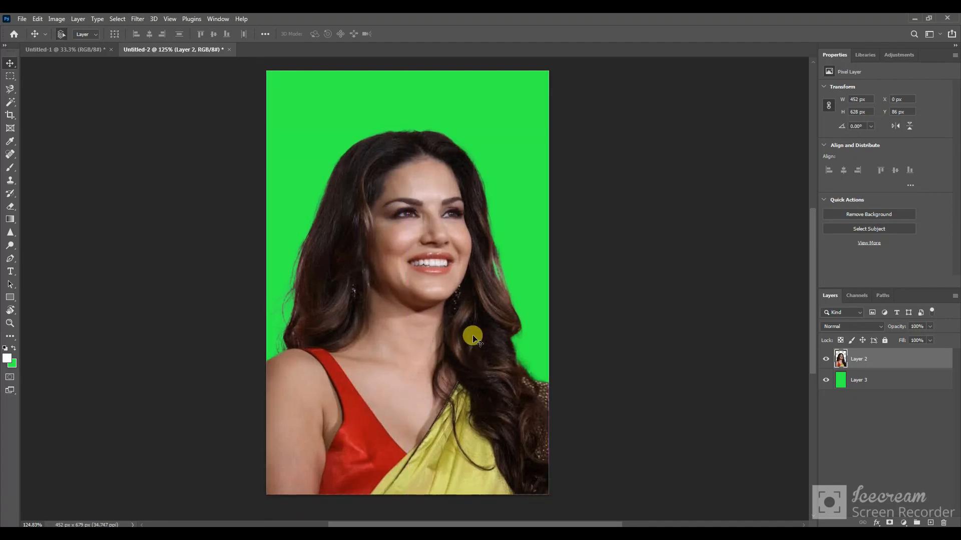
# Erase the stray hairs along the top of the head and the left side of the hair with the size 20 Eraser.
pyautogui.hotkey('ctrl', '+')
pyautogui.scroll(1, 461, 319)
pyautogui.scroll(1, 461, 321)
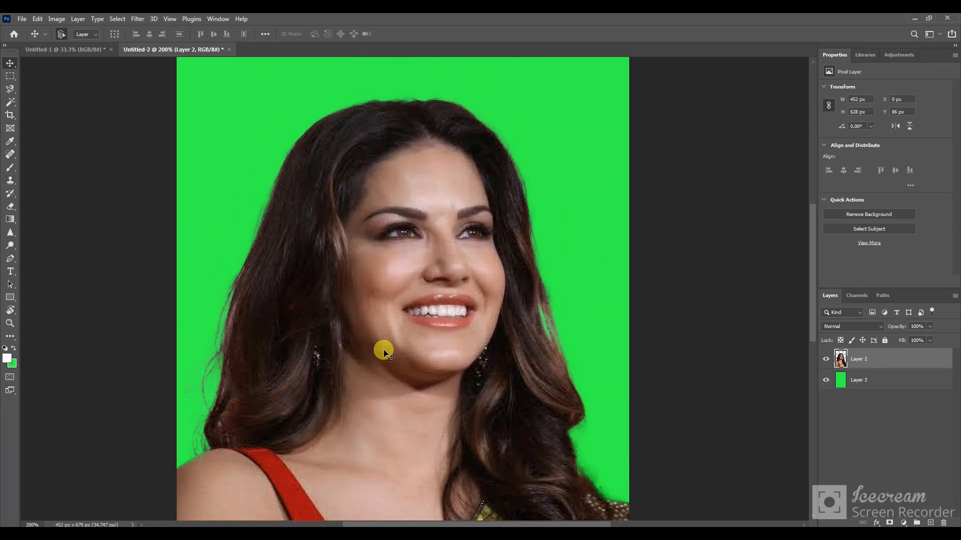
pyautogui.press('e')
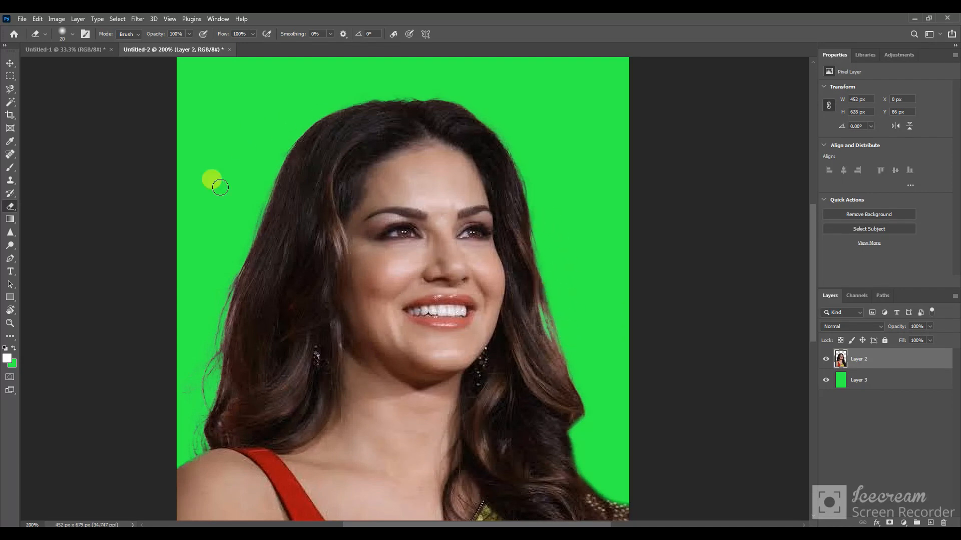
pyautogui.click(441, 92)
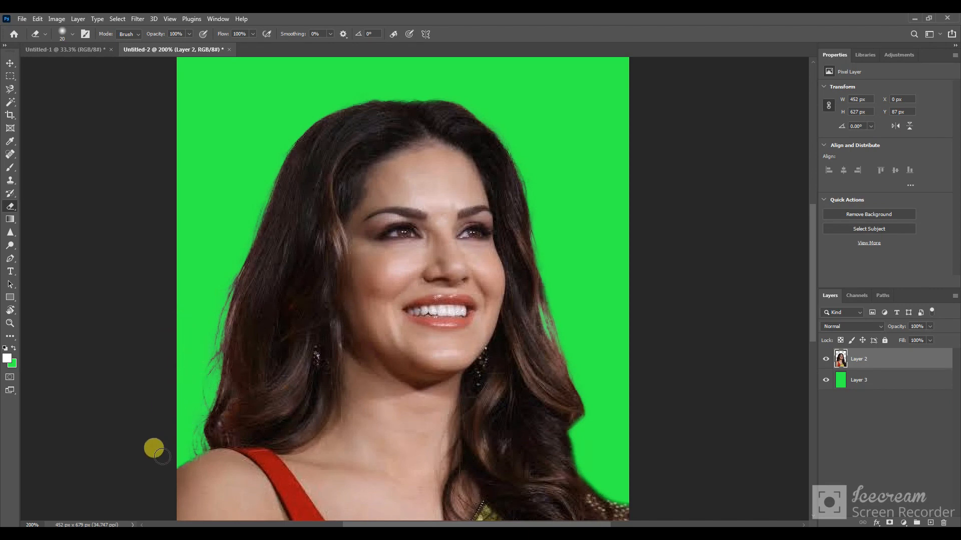
pyautogui.scroll(1, 253, 220)
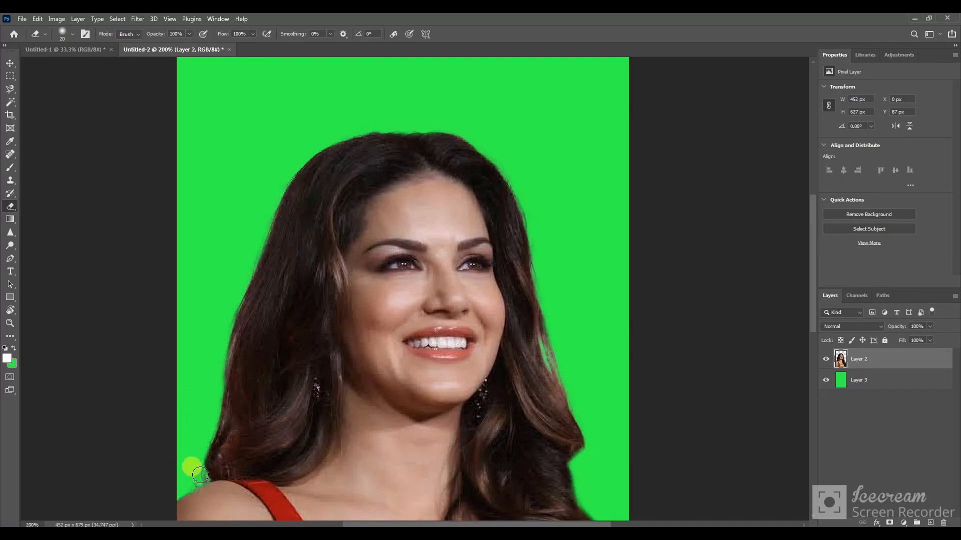
# Erase the remaining flyaway strands at the lower left of the hair above the shoulder and review the whole cutout.
pyautogui.hotkey('ctrl', '+')
pyautogui.scroll(-2, 379, 375)
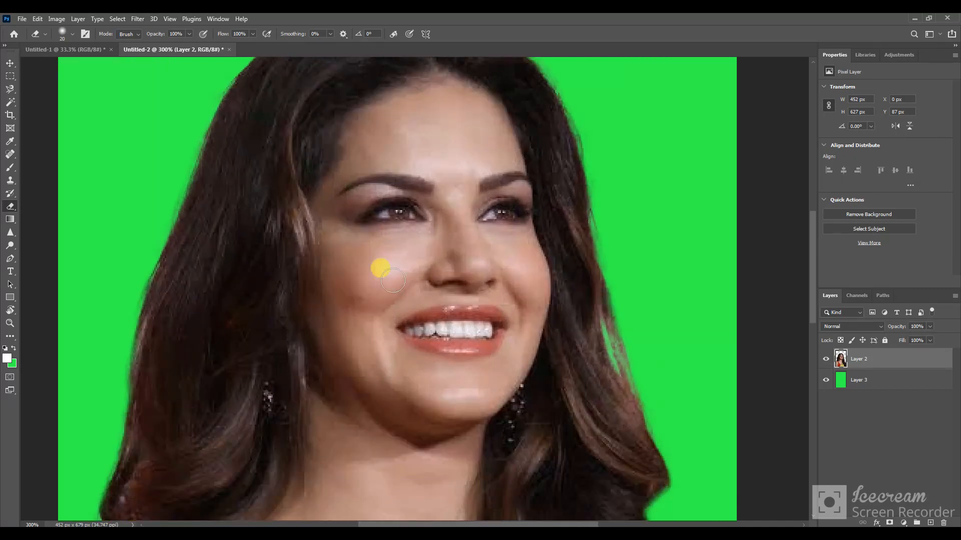
pyautogui.scroll(-1, 411, 262)
pyautogui.moveTo(139, 441)
pyautogui.mouseDown()
pyautogui.moveTo(67, 458)
pyautogui.moveTo(82, 460)
pyautogui.moveTo(86, 442)
pyautogui.mouseUp()
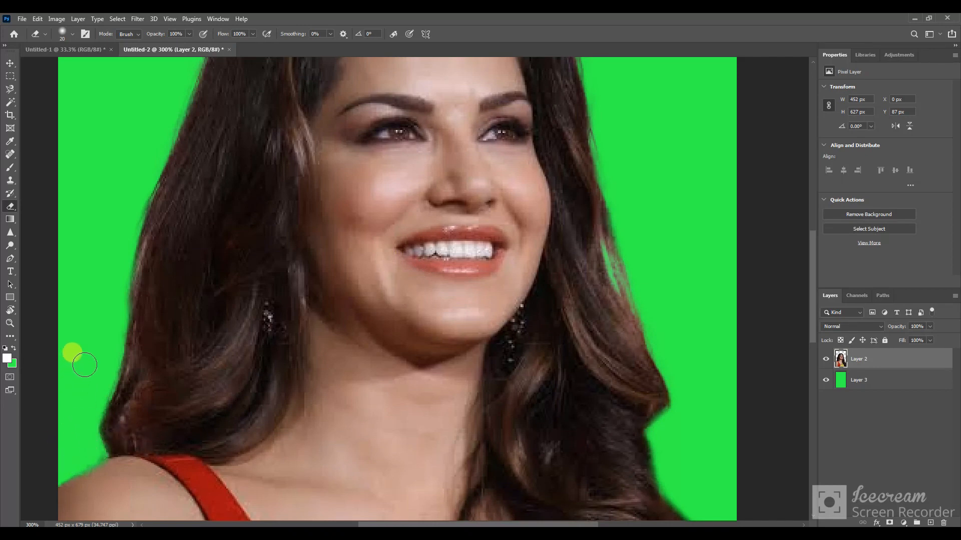
pyautogui.hotkey('ctrl', '-')
pyautogui.hotkey('ctrl', '-')
pyautogui.hotkey('ctrl', '-')
pyautogui.hotkey('ctrl', '-')
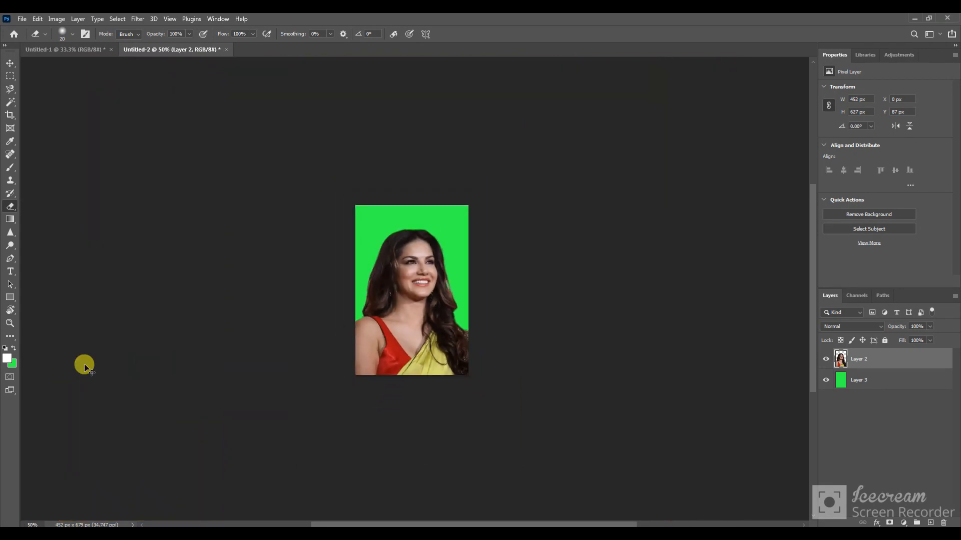
pyautogui.hotkey('ctrl', '+')
pyautogui.hotkey('ctrl', '+')
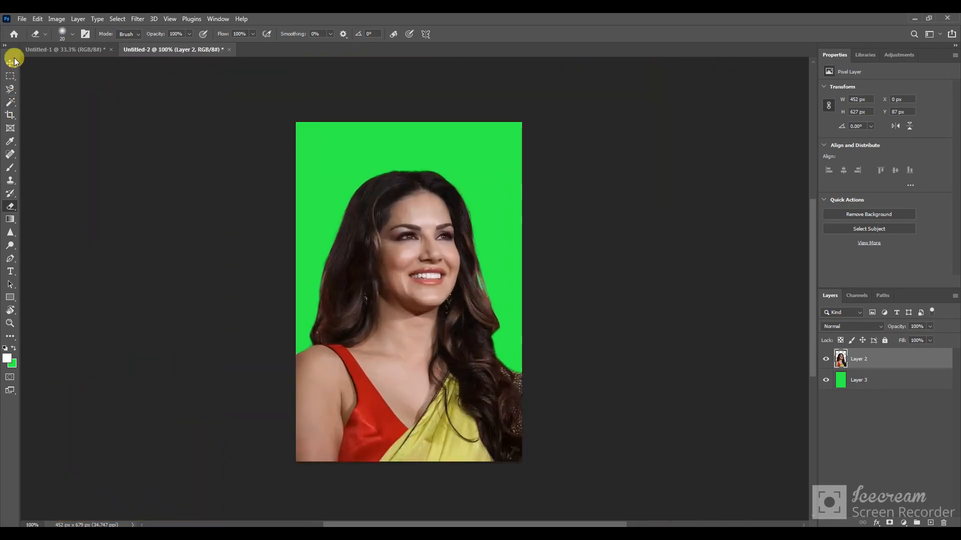